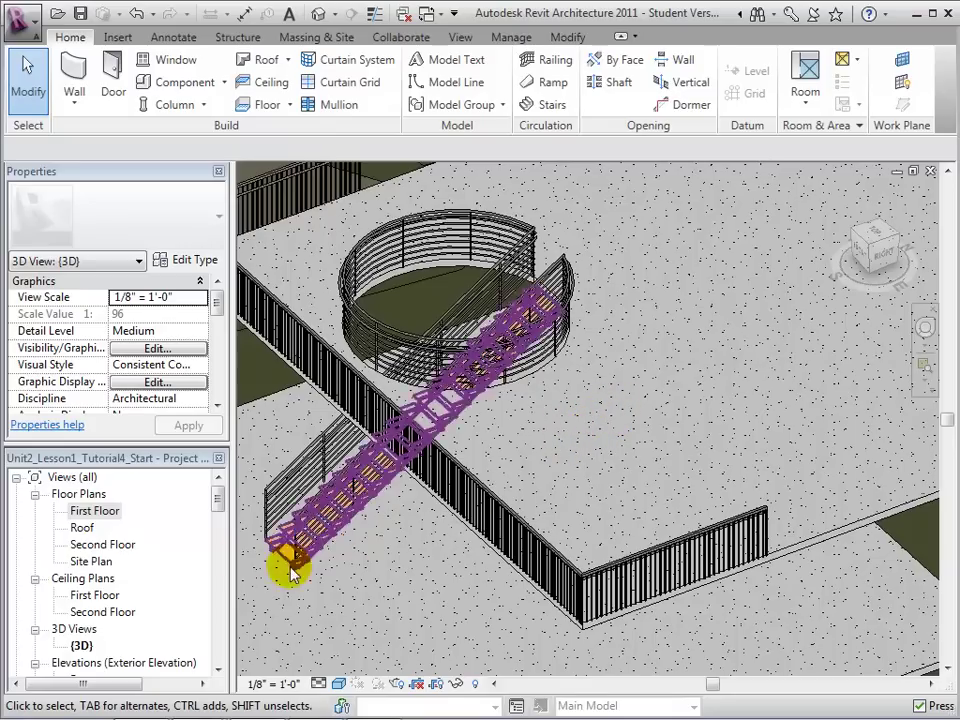
Step: Switch to the Second Floor plan from the Project Browser
double_click(110, 546)
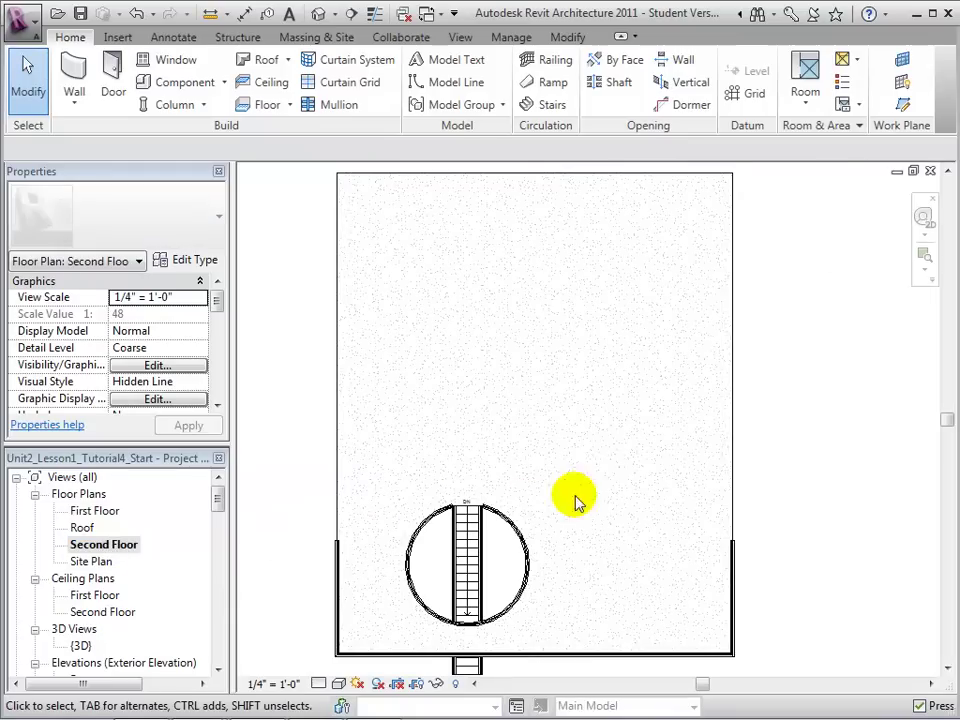
Step: Place an Electric_Lift 1000 x 880mm component just right of the round stair
left_click(176, 84)
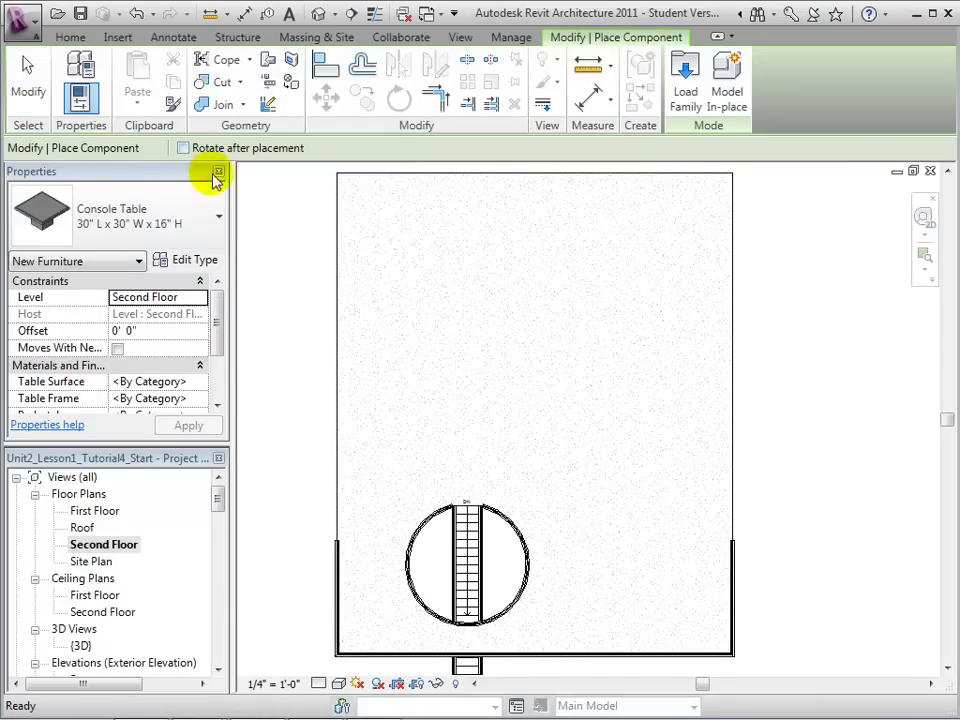
left_click(213, 222)
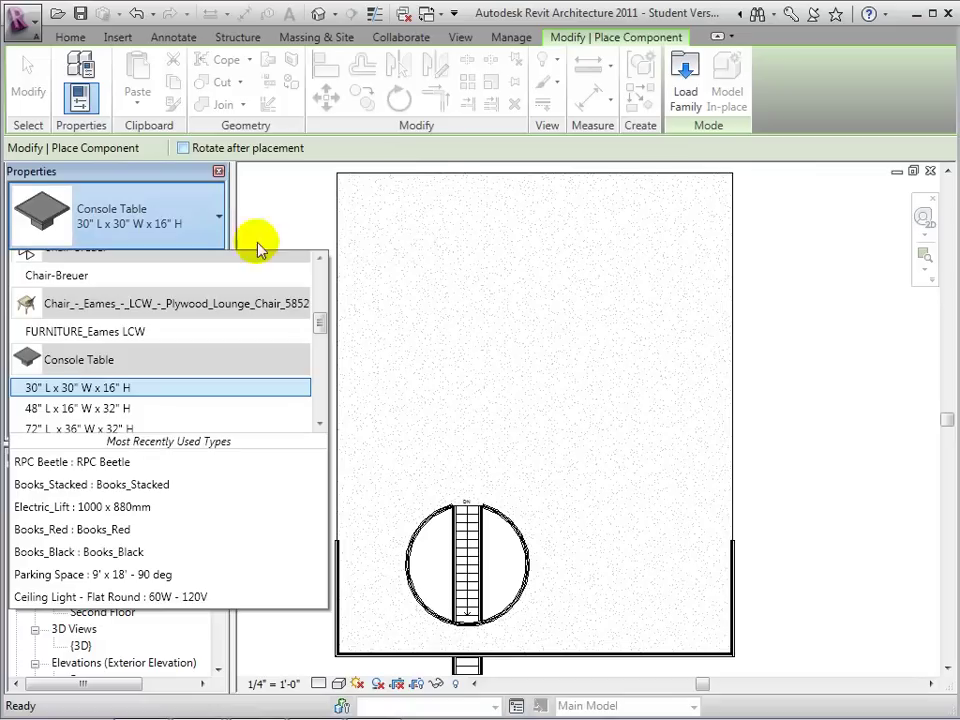
mouse_move(321, 310)
left_mouse_down()
mouse_move(321, 278)
mouse_move(322, 362)
left_mouse_up()
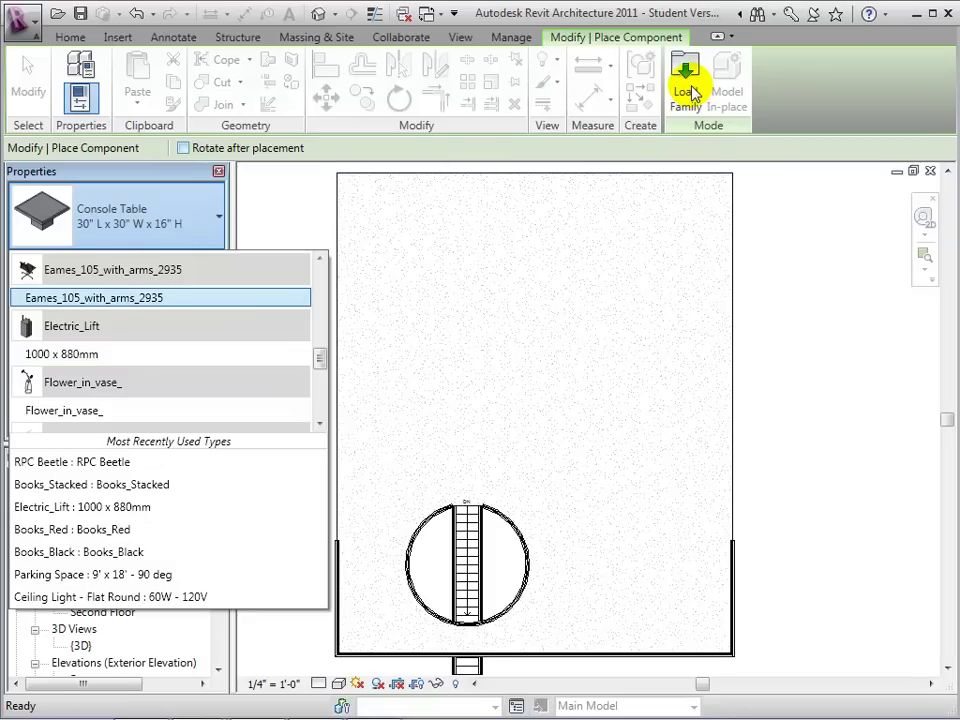
left_click(86, 356)
scroll(620, 568, "up", 2)
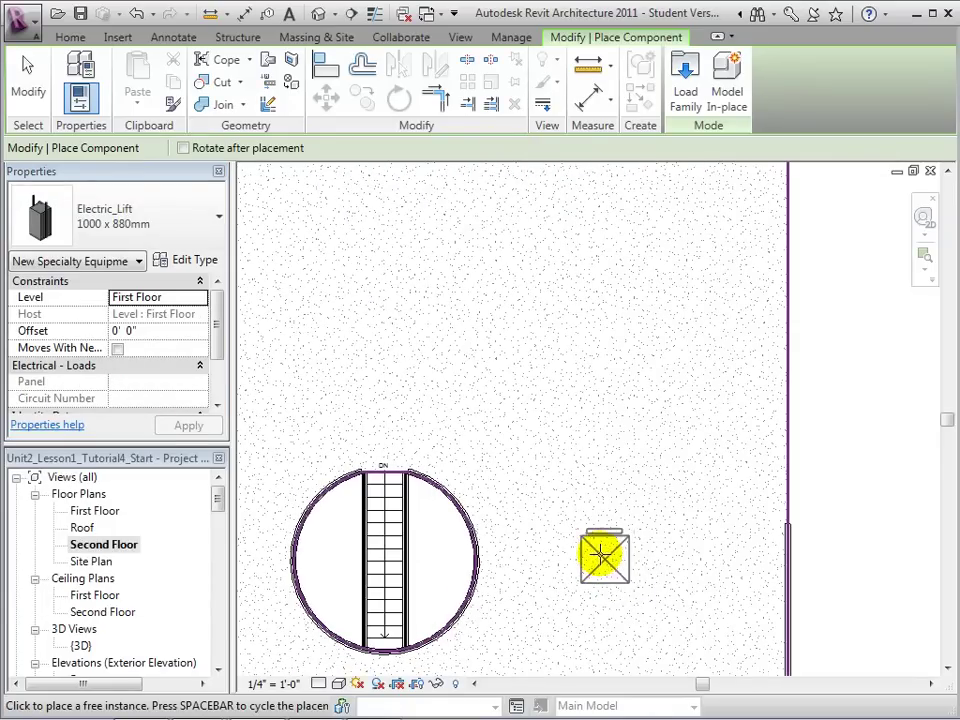
middle_click_drag(595, 550, 537, 485)
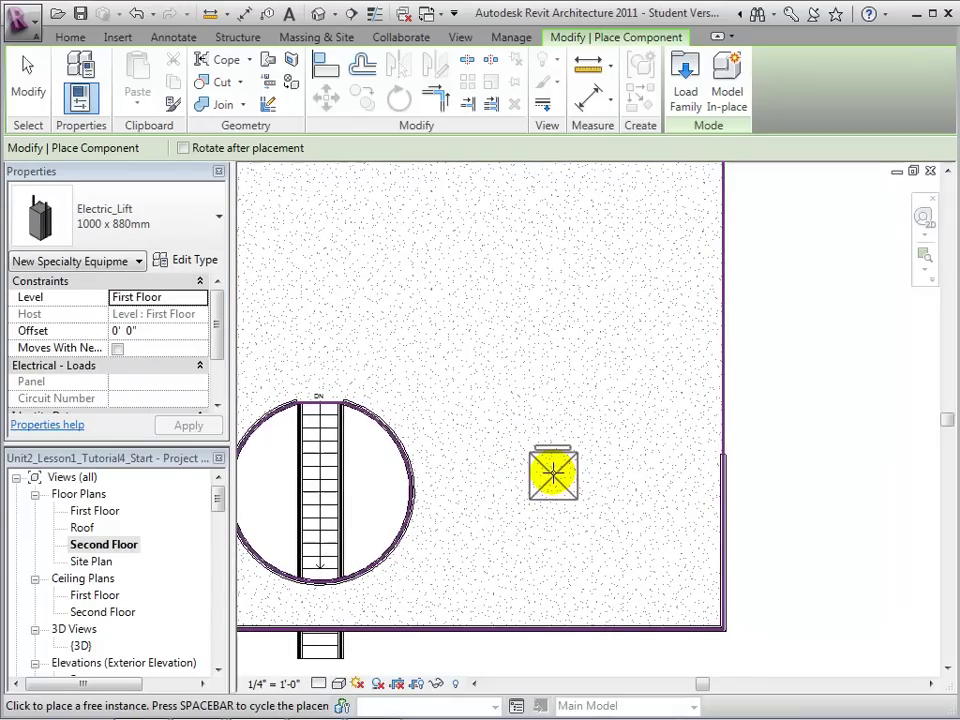
left_click(553, 472)
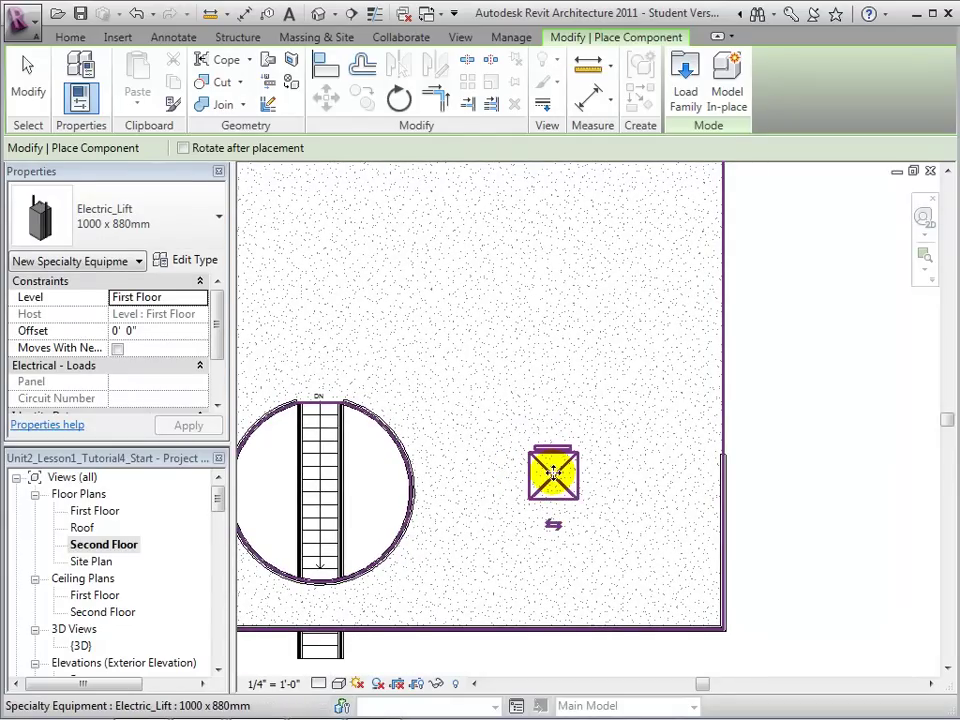
Step: Open the First Floor plan, zoomed and centred on the lift outline
double_click(90, 512)
scroll(495, 536, "up", 1)
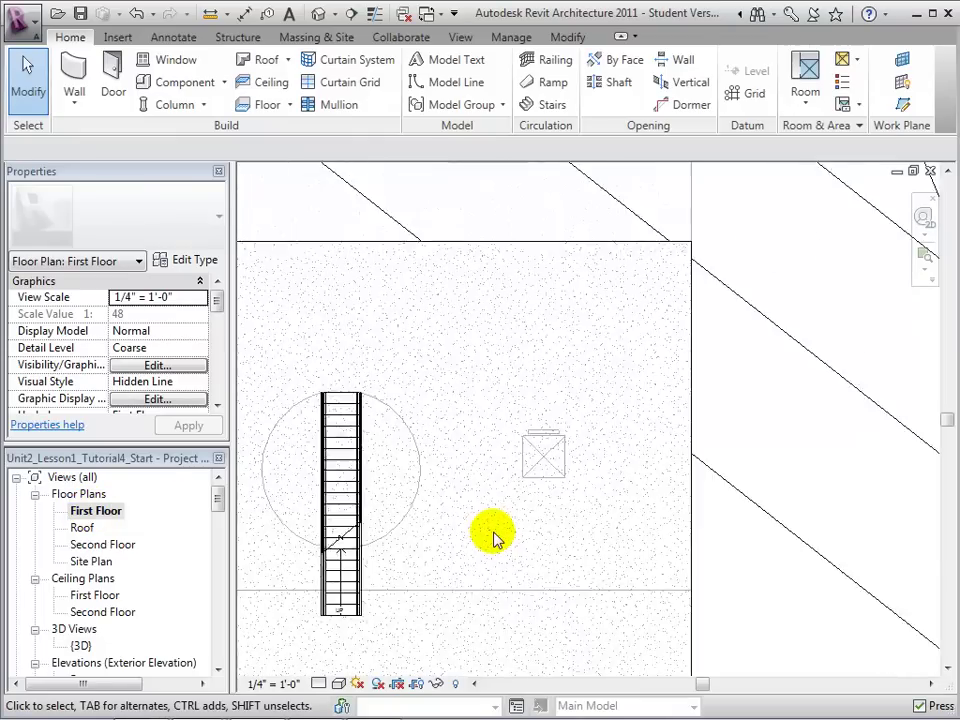
scroll(495, 536, "up", 1)
scroll(495, 537, "up", 2)
mouse_move(493, 538)
middle_mouse_down()
mouse_move(446, 572)
mouse_move(429, 568)
middle_mouse_up()
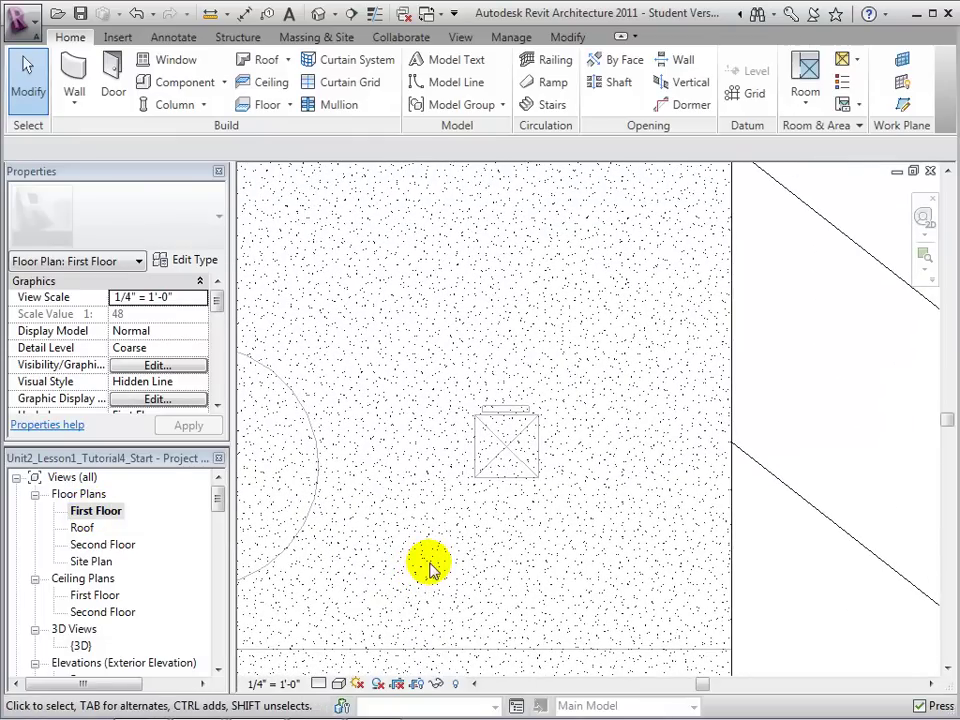
Step: Place a matching Electric_Lift snapped to the centre of the existing outline
left_click(158, 82)
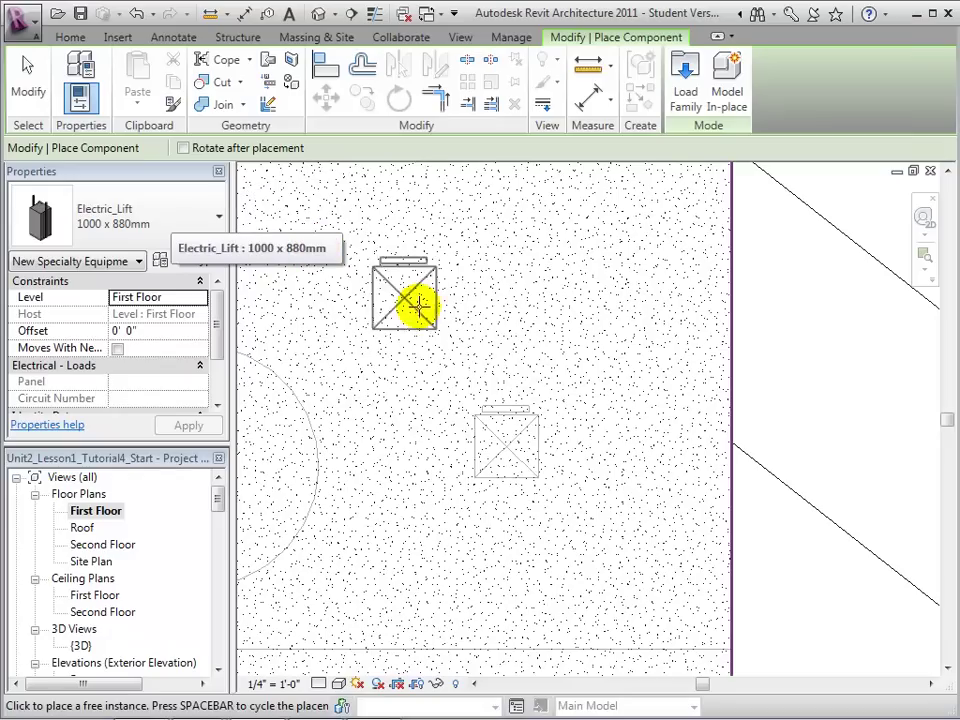
left_click(506, 443)
key("Escape")
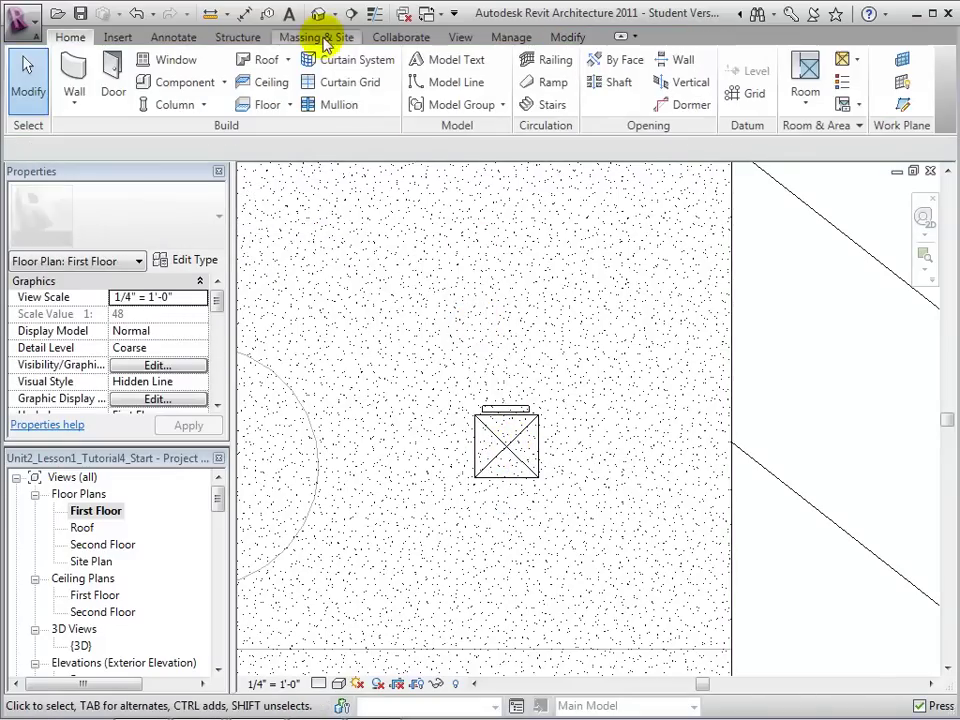
left_click(318, 13)
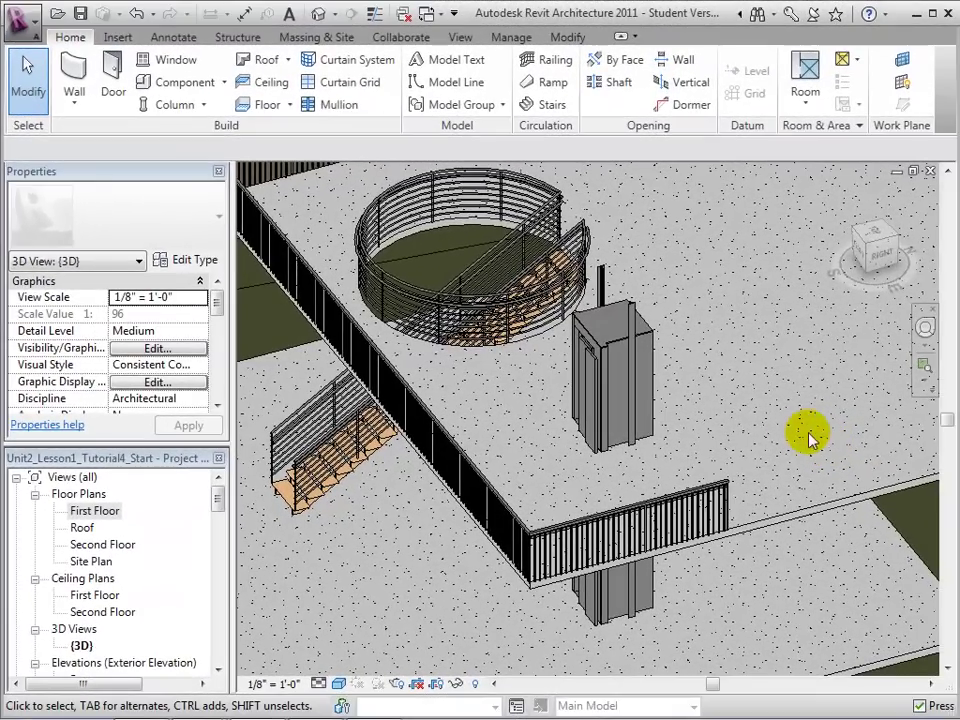
double_click(104, 515)
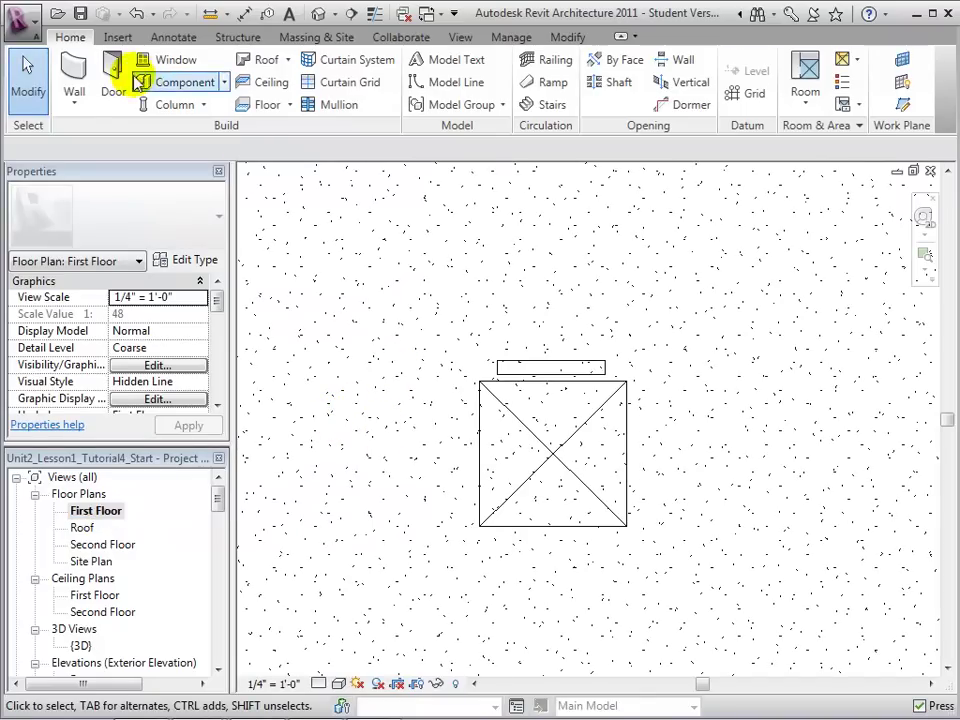
Step: Set up walls with top constraint Up to level: Roof and Finish Face: Interior location line
left_click(70, 78)
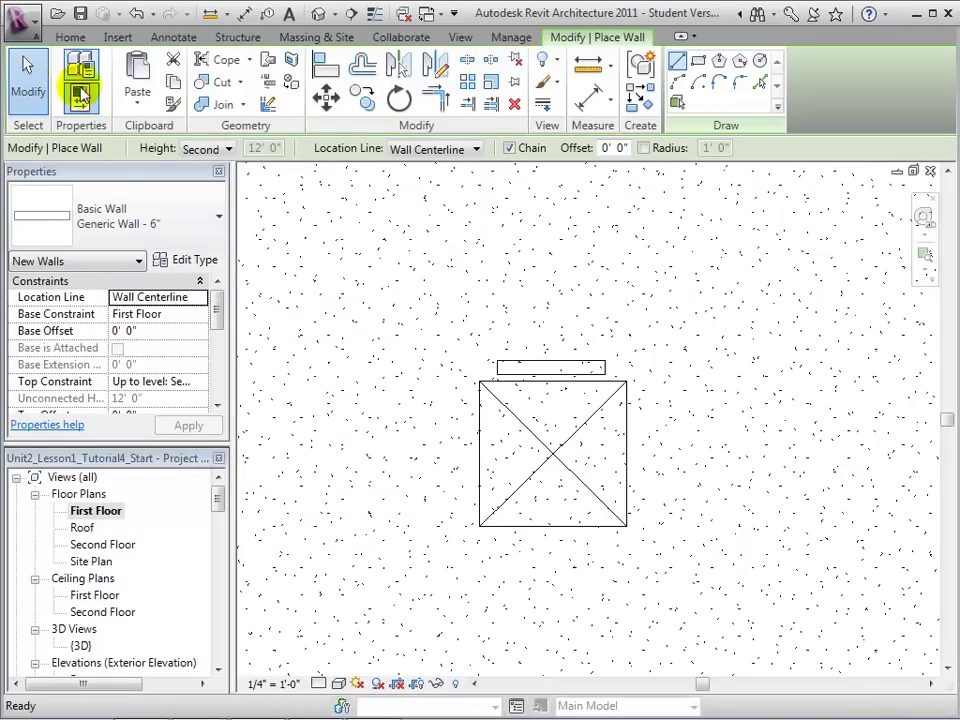
left_click(189, 381)
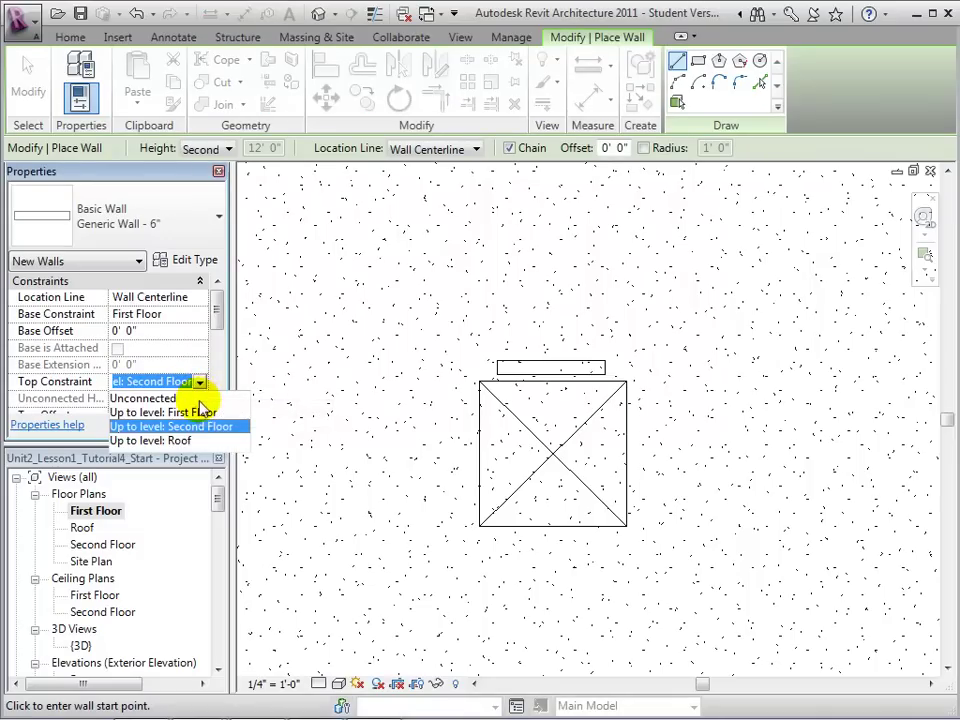
left_click(190, 441)
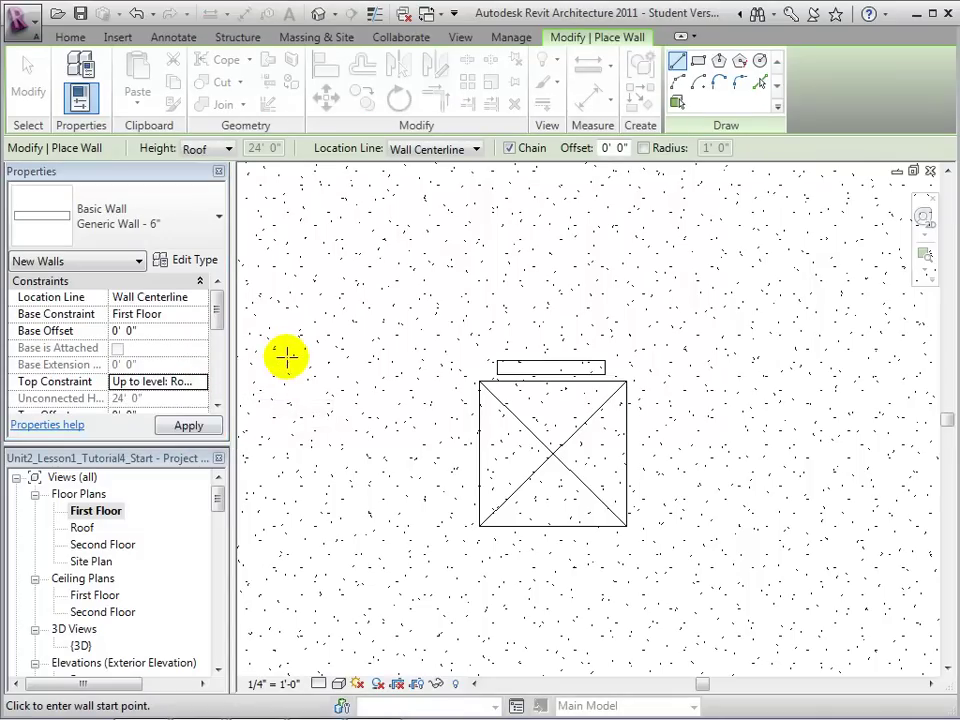
left_click(479, 149)
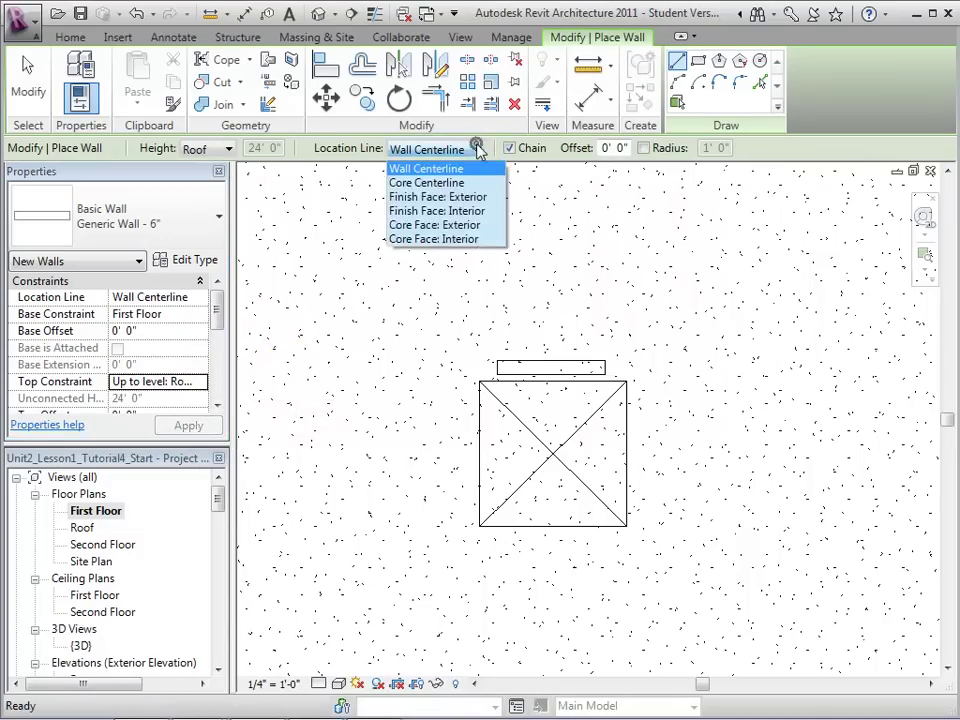
left_click(470, 211)
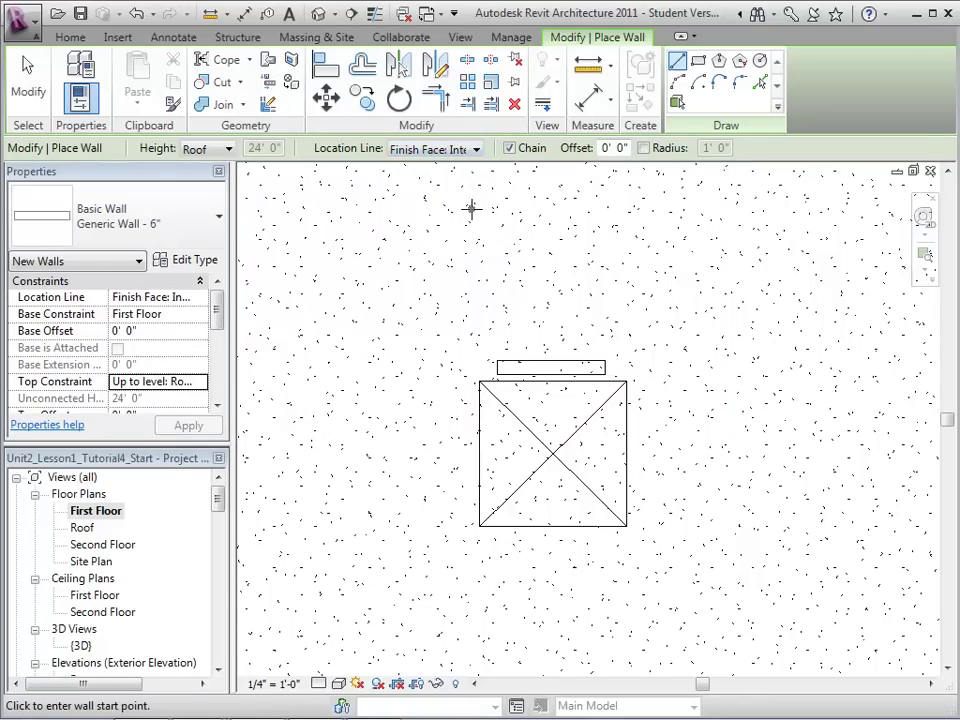
Step: Create walls along the lift box's left, right, bottom and top edges
left_click(760, 81)
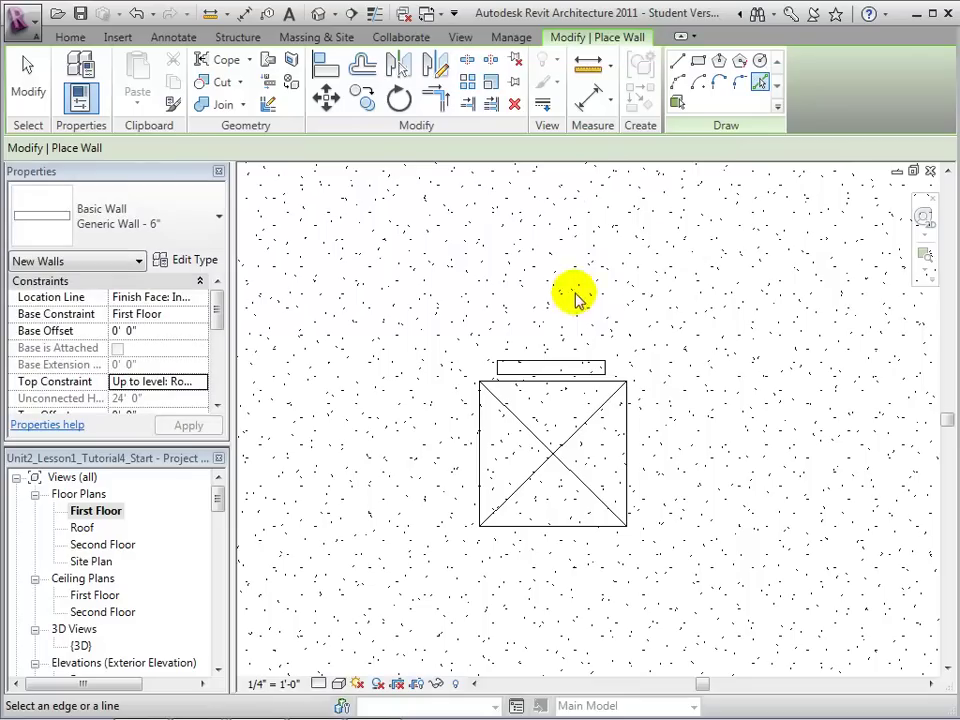
left_click(478, 438)
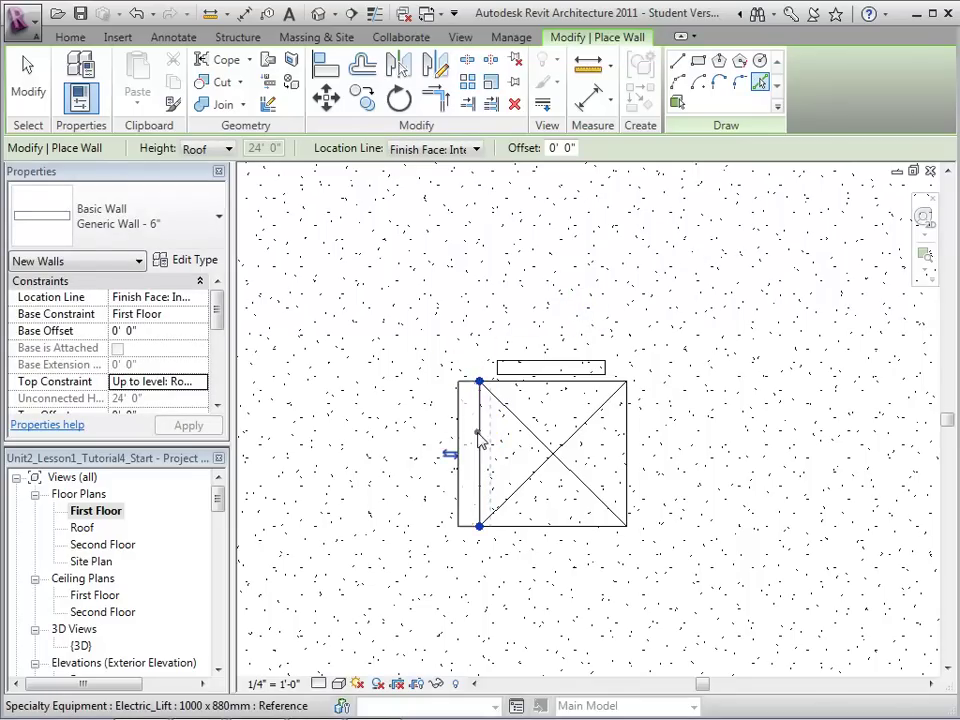
left_click(628, 431)
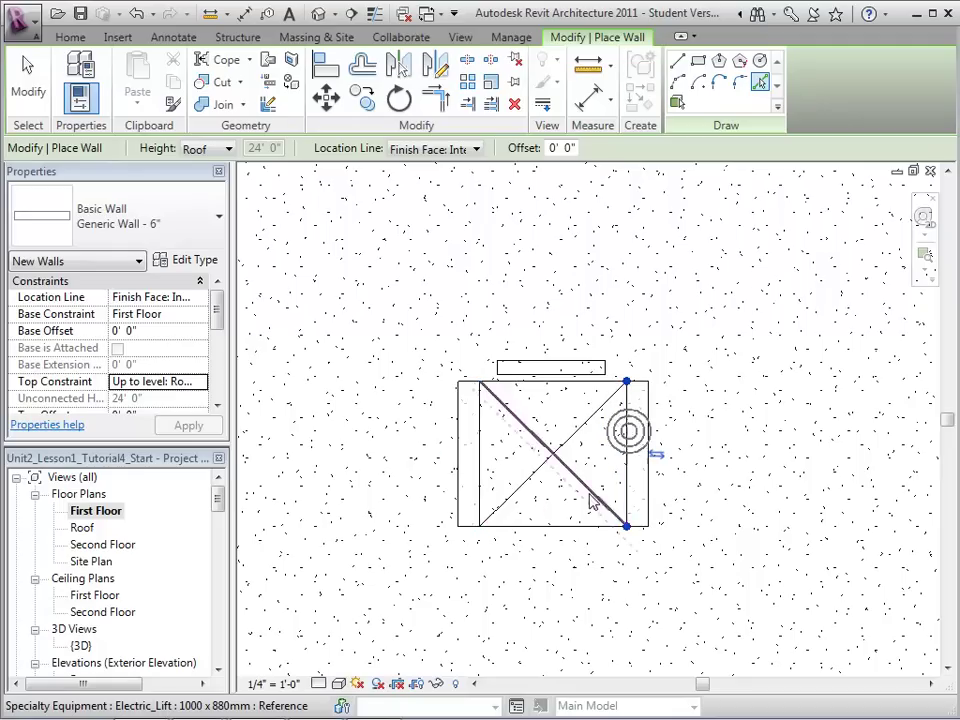
left_click(530, 526)
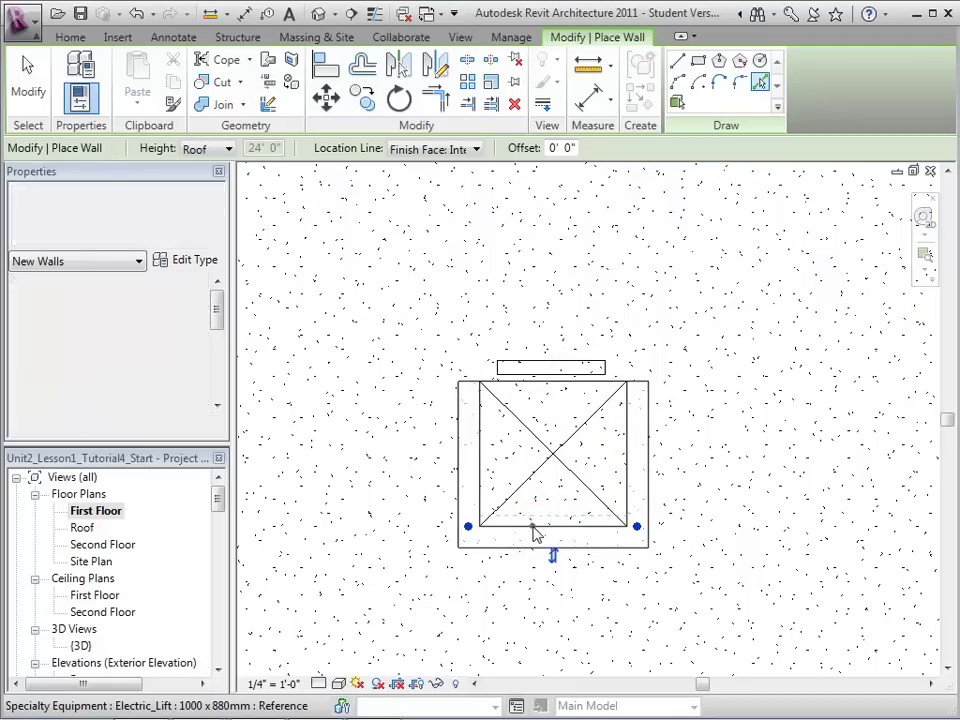
left_click(563, 362)
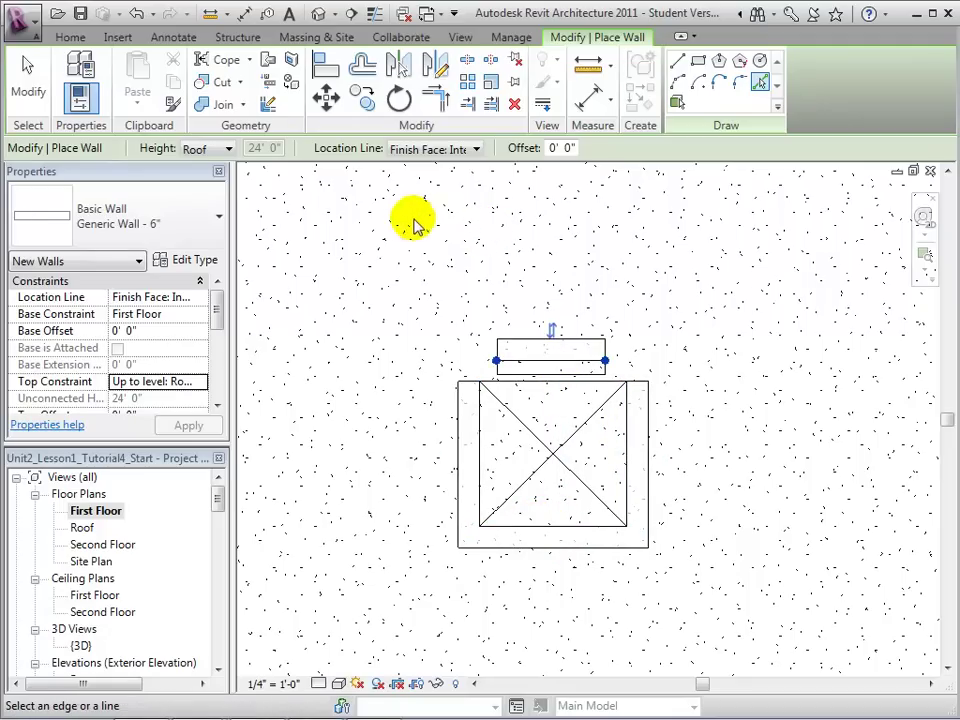
Step: Trim the left and right walls into corners with the top wall
left_click(435, 98)
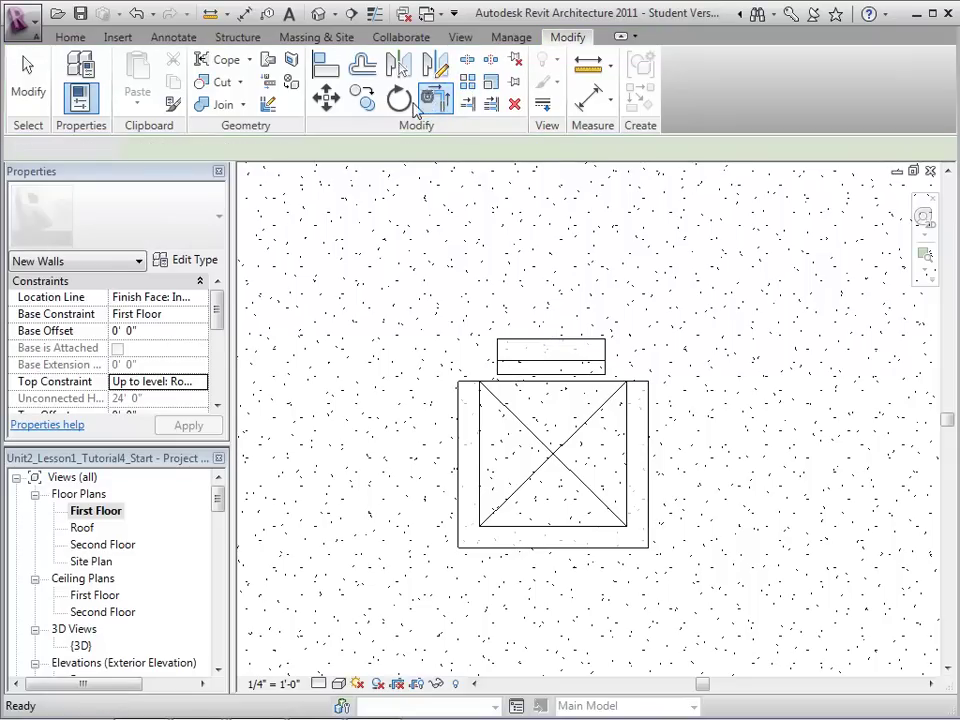
left_click(462, 457)
left_click(525, 349)
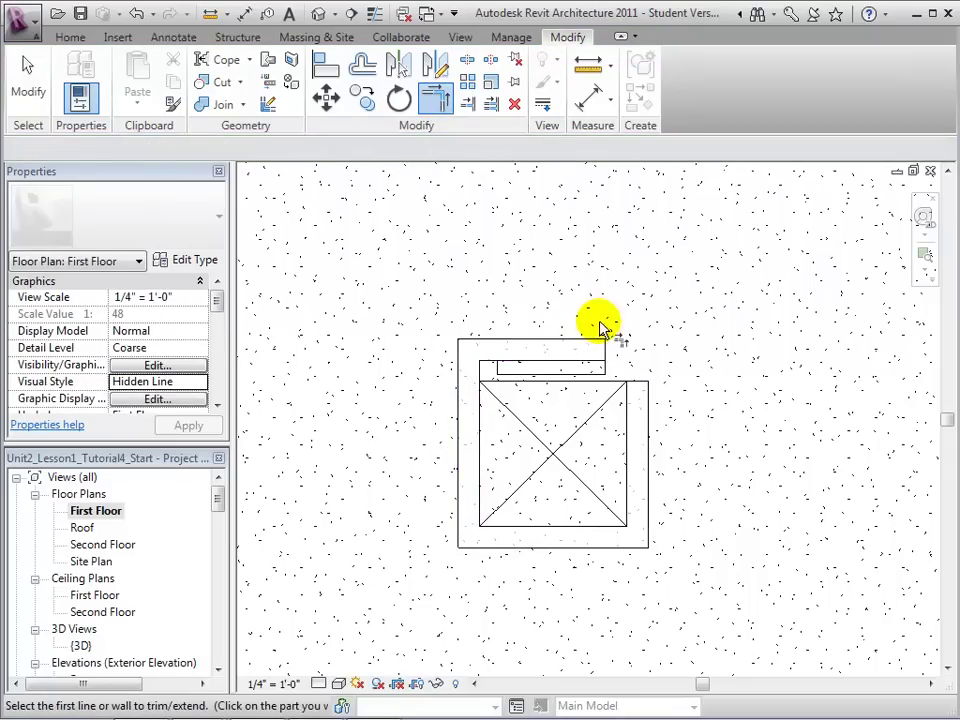
left_click(591, 348)
left_click(655, 433)
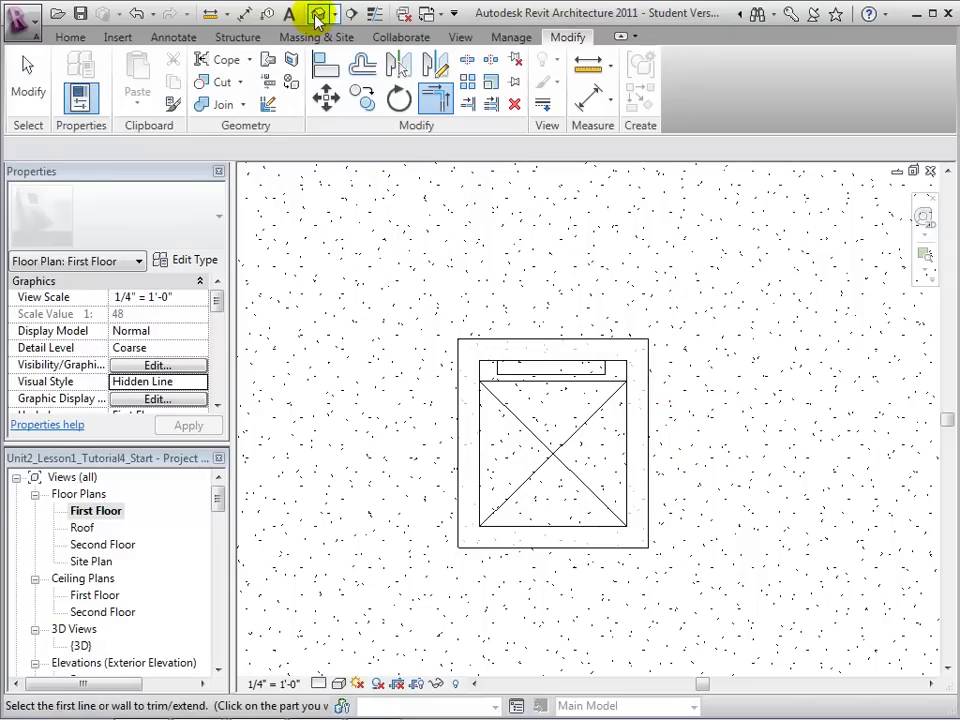
Step: Review the shaft walls in the default 3D view, then return to the Second Floor plan
left_click(317, 16)
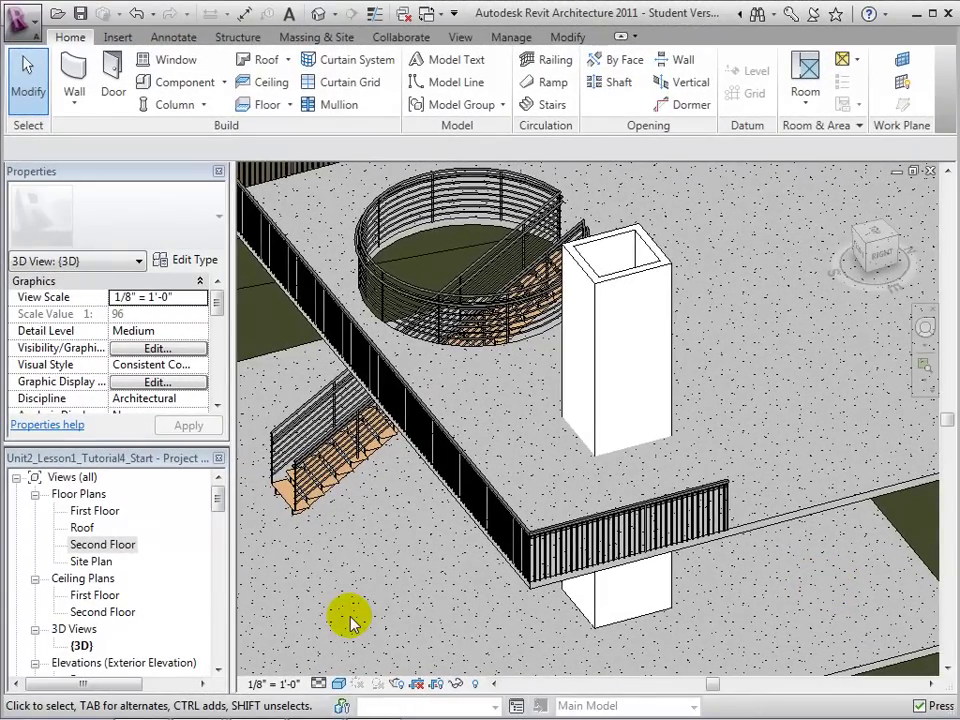
double_click(108, 548)
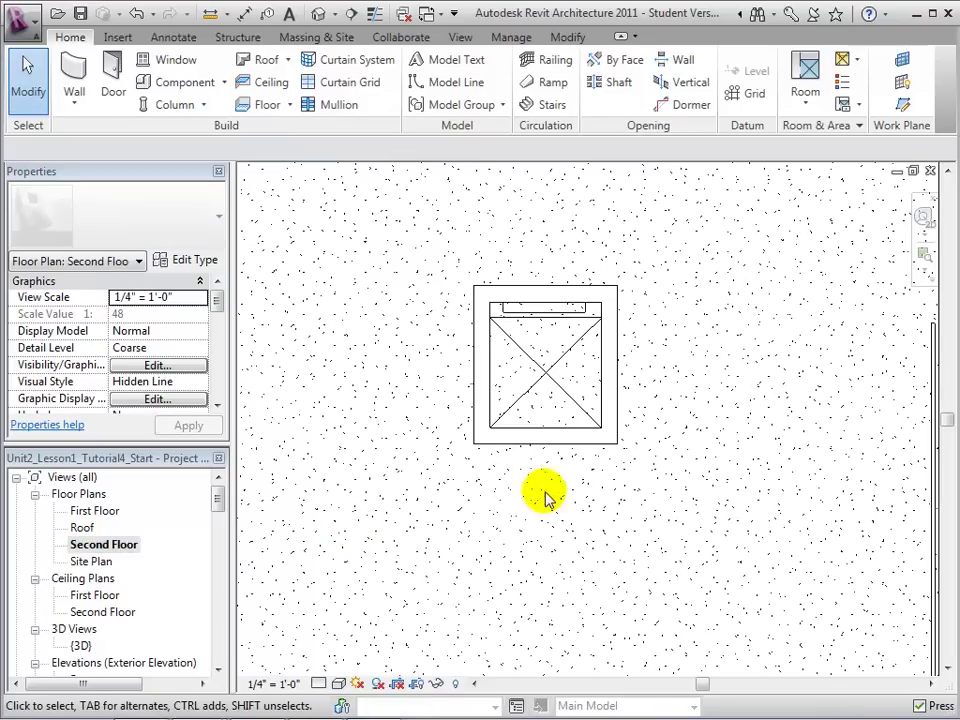
Step: Sketch a shaft opening boundary from the lift's top, right, bottom and left edges
left_click(612, 82)
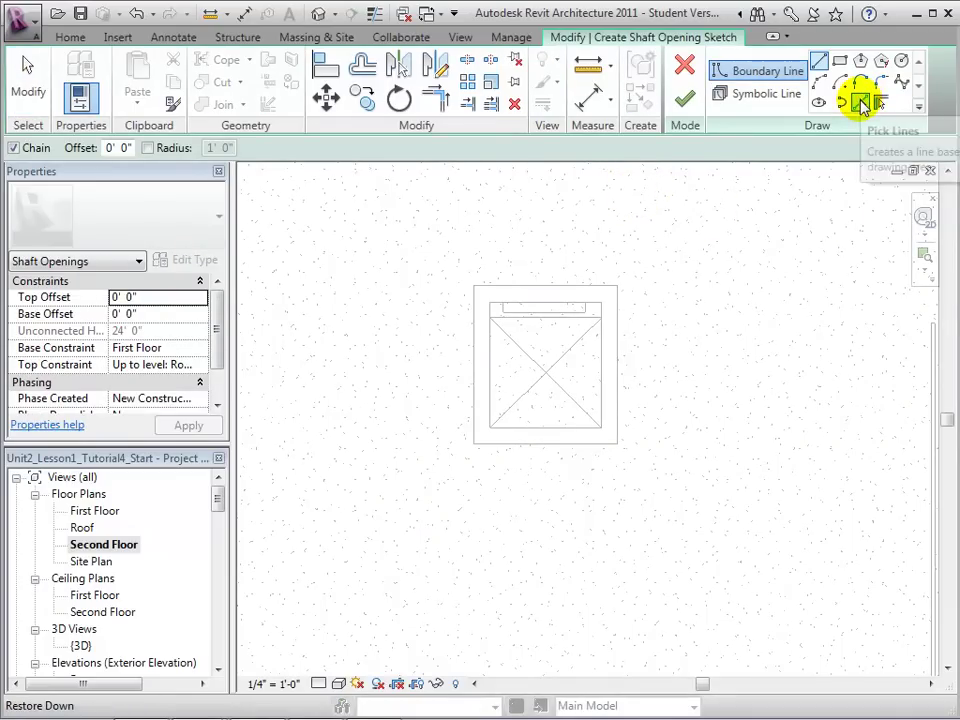
left_click(860, 102)
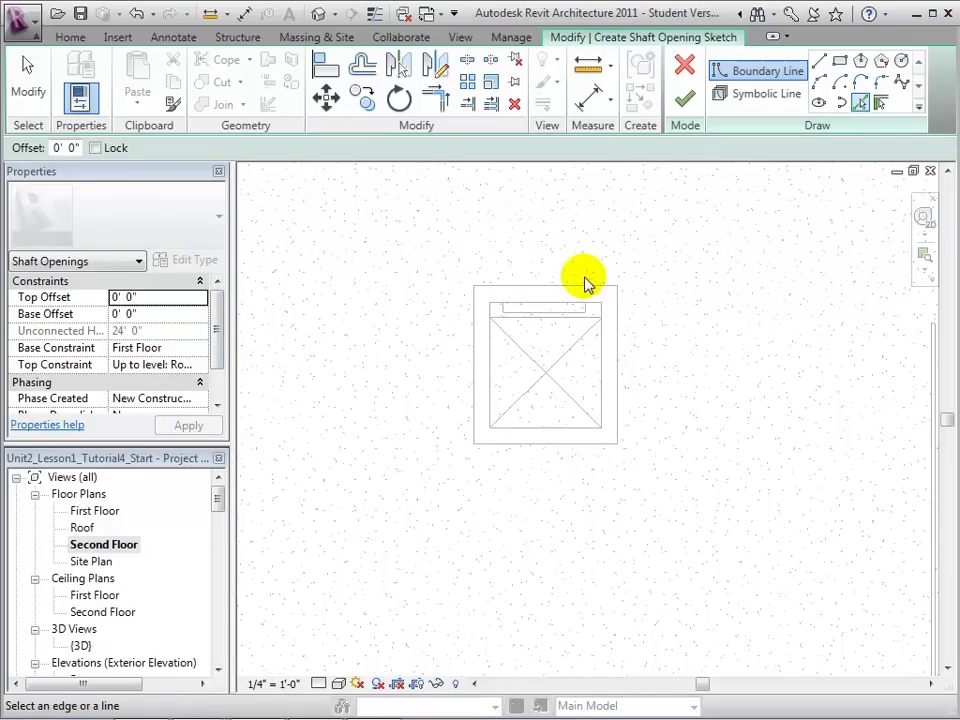
left_click(599, 320)
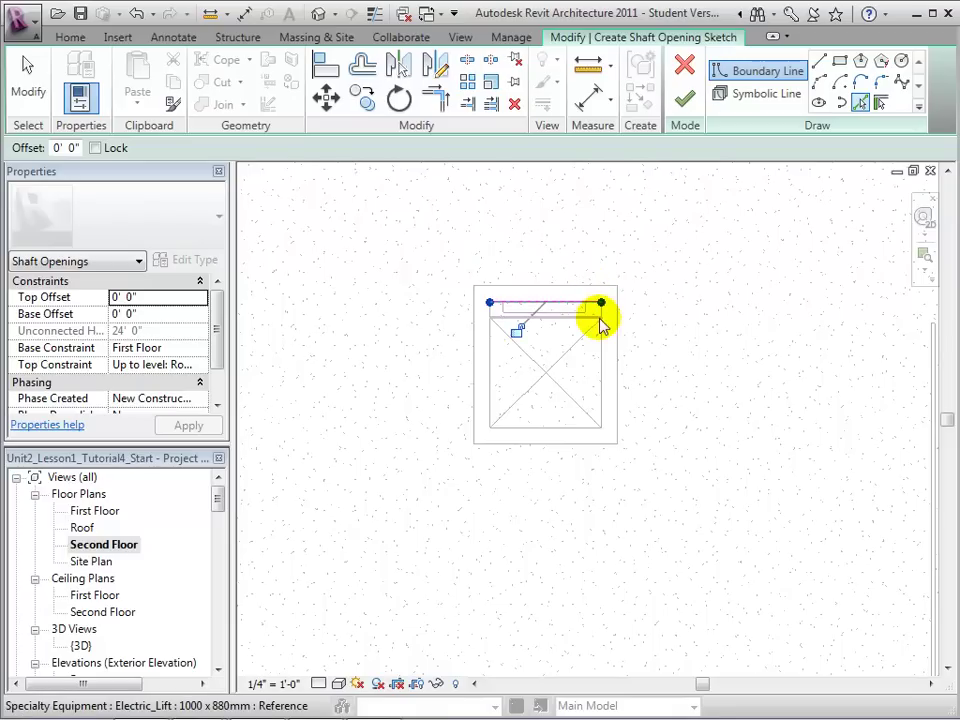
left_click(601, 350)
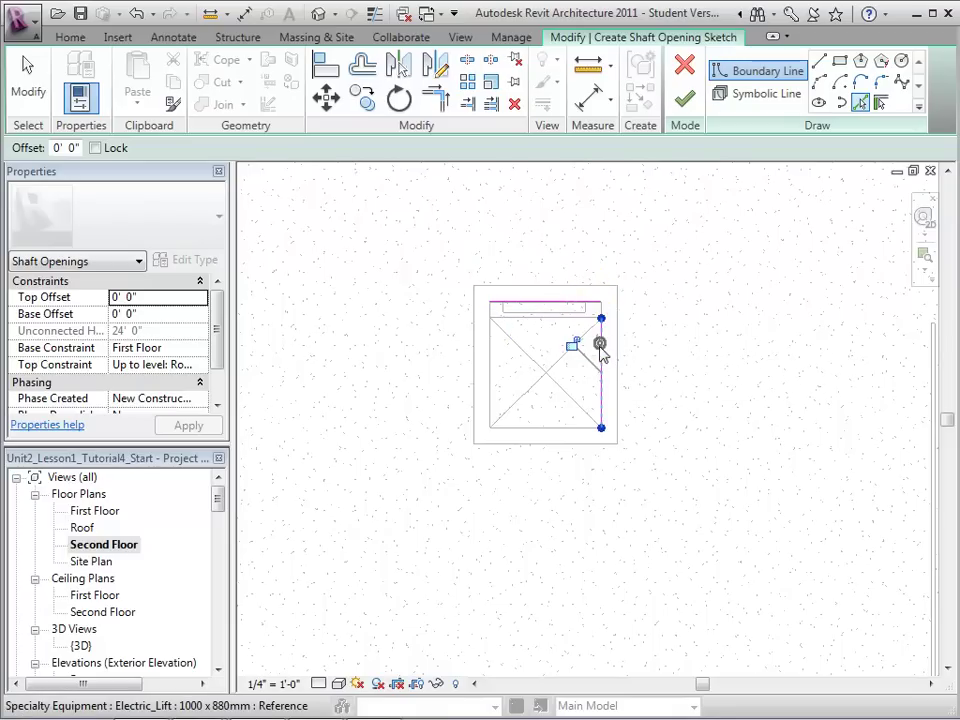
left_click(533, 427)
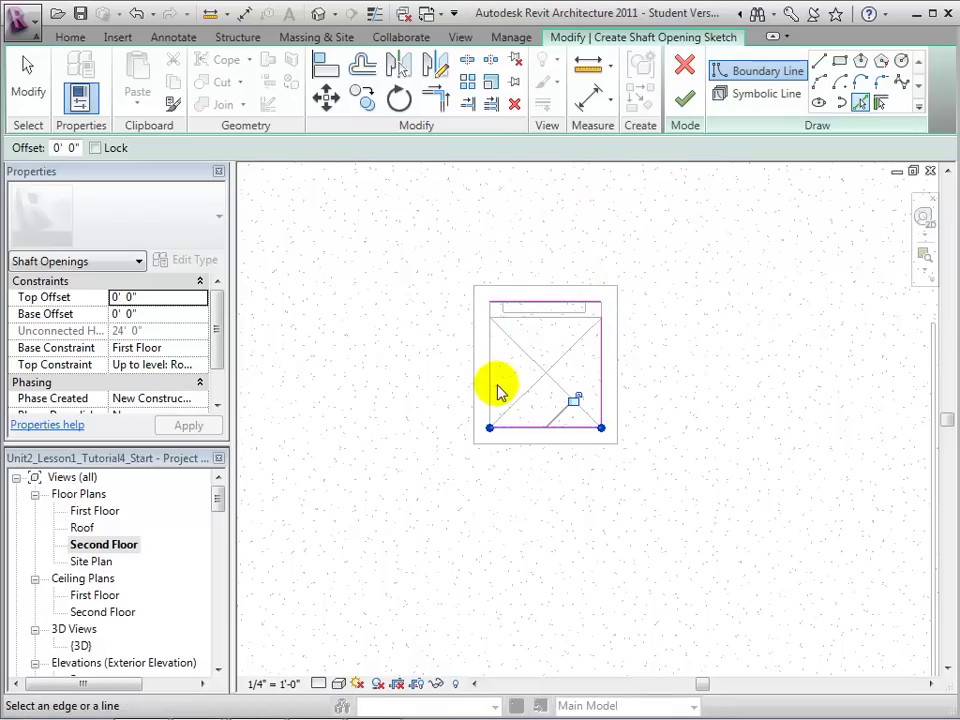
left_click(490, 385)
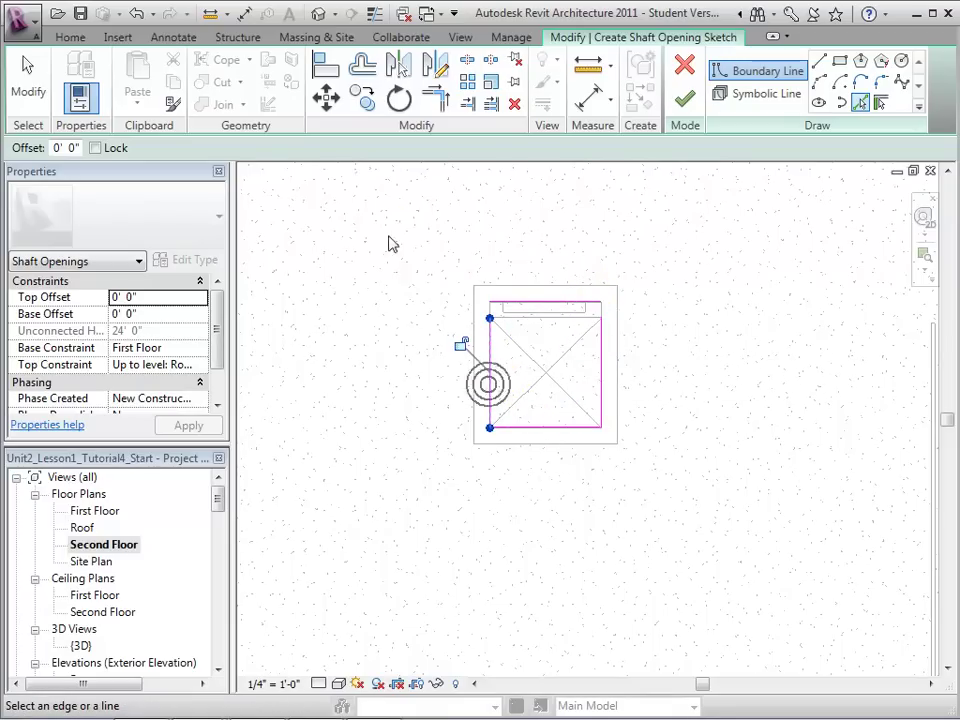
Step: Trim the top corners of the shaft sketch closed and finish the opening
left_click(438, 102)
left_click(560, 304)
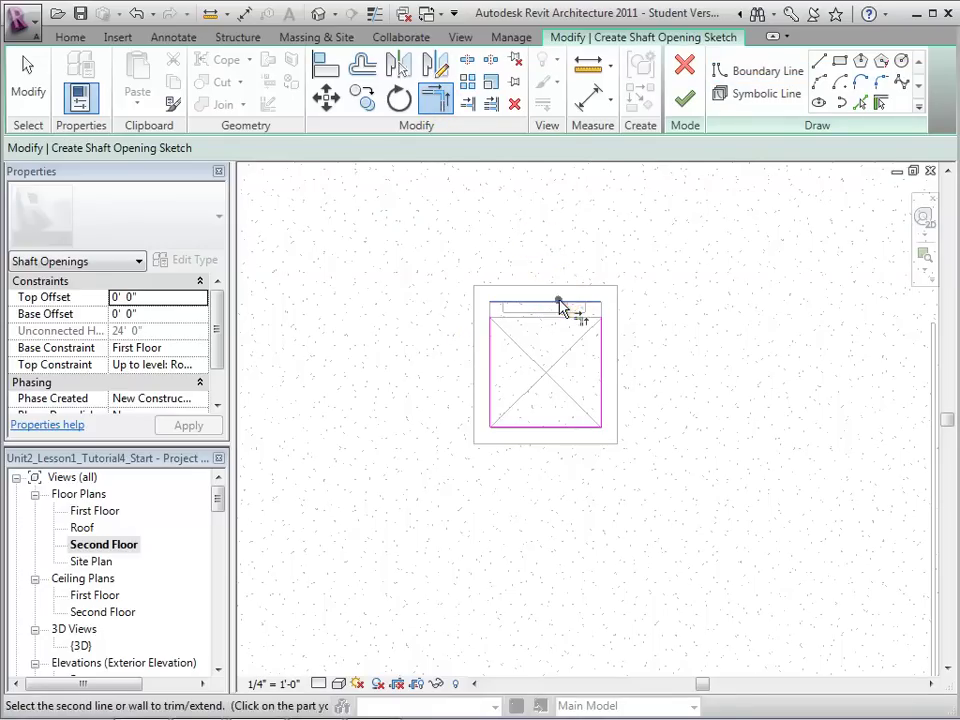
left_click(604, 343)
left_click(492, 347)
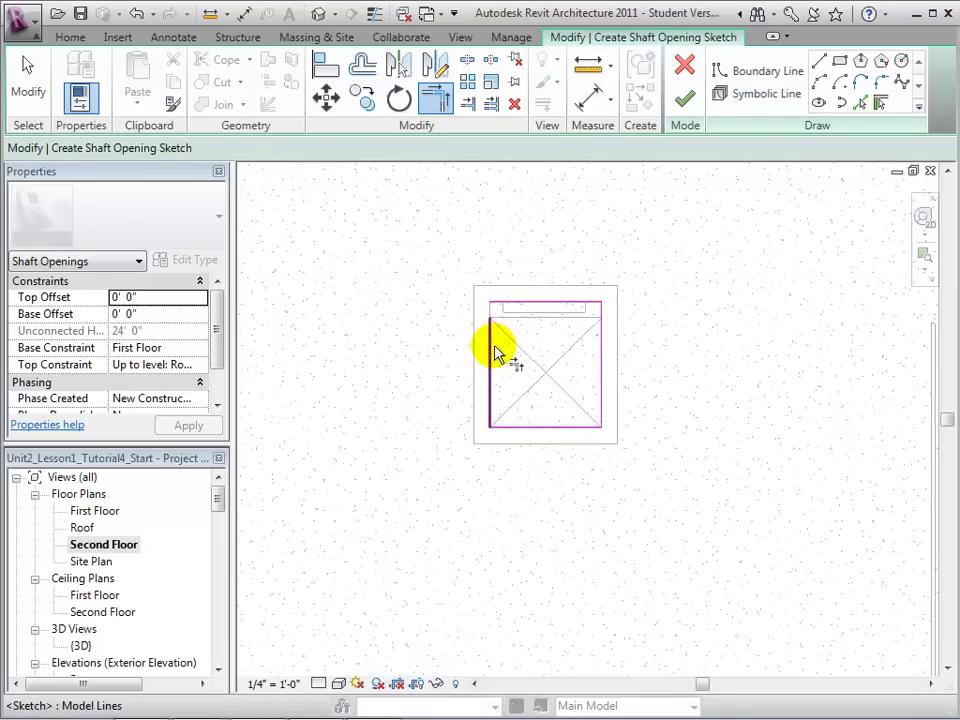
left_click(512, 310)
left_click(740, 322)
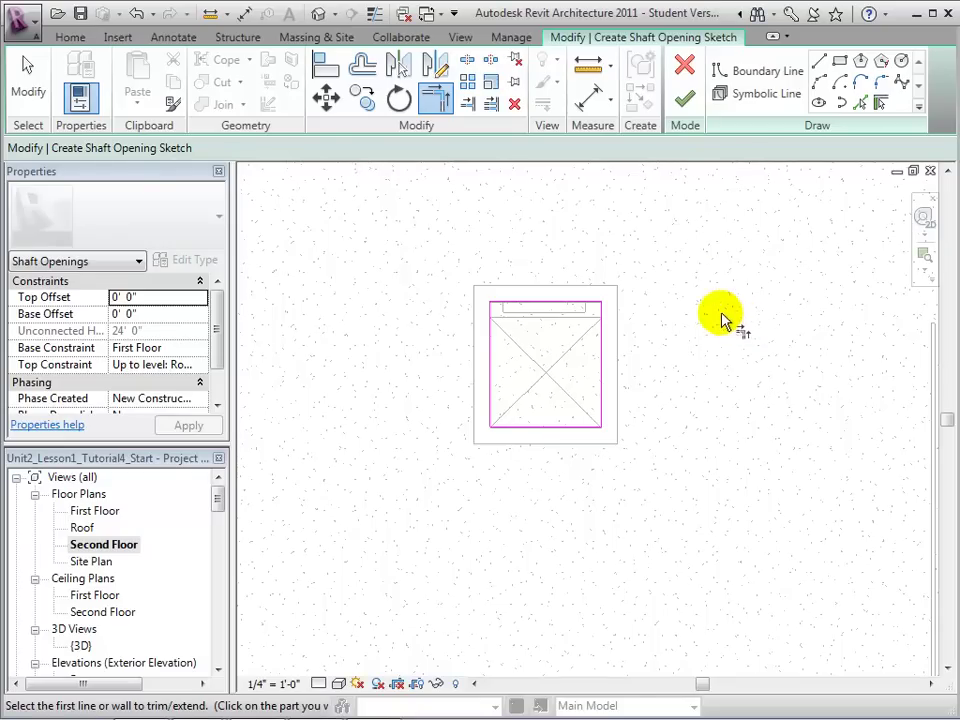
left_click(686, 97)
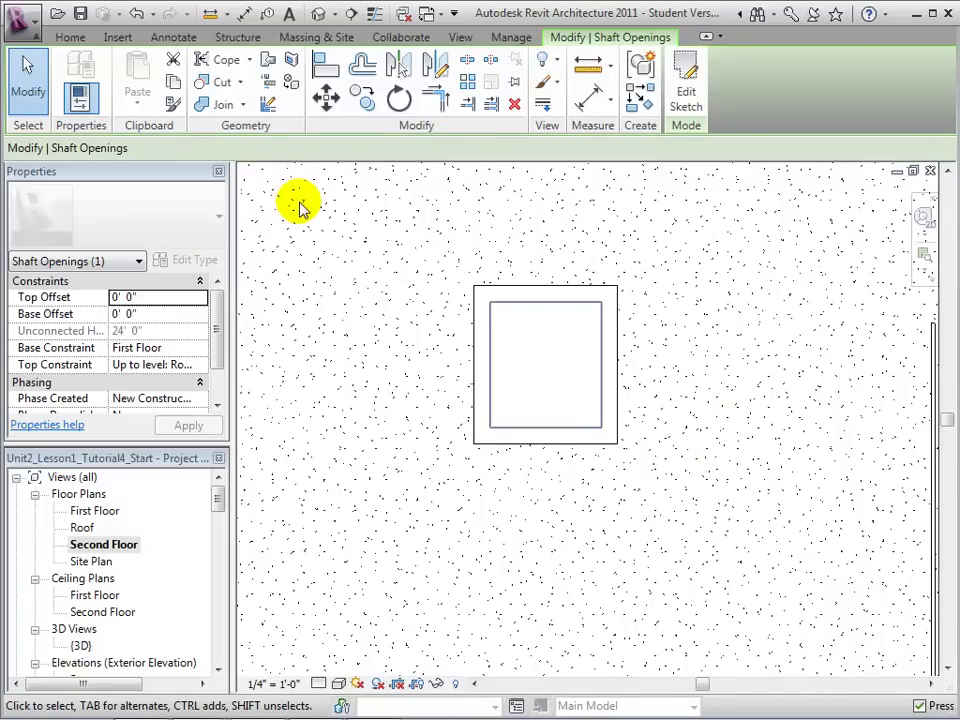
left_click(318, 14)
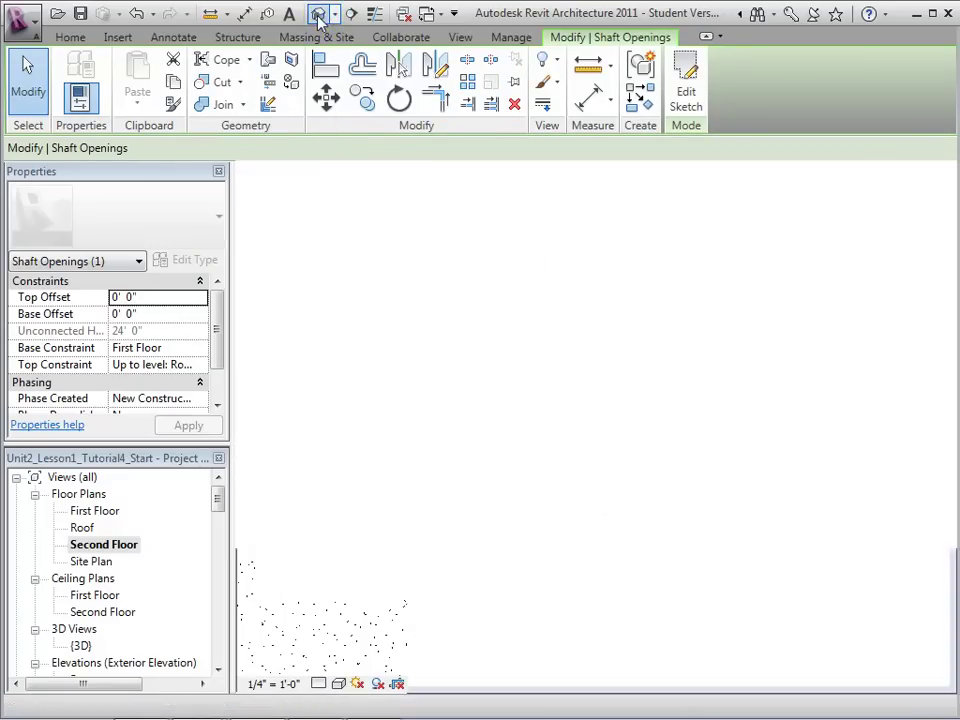
left_click(757, 390)
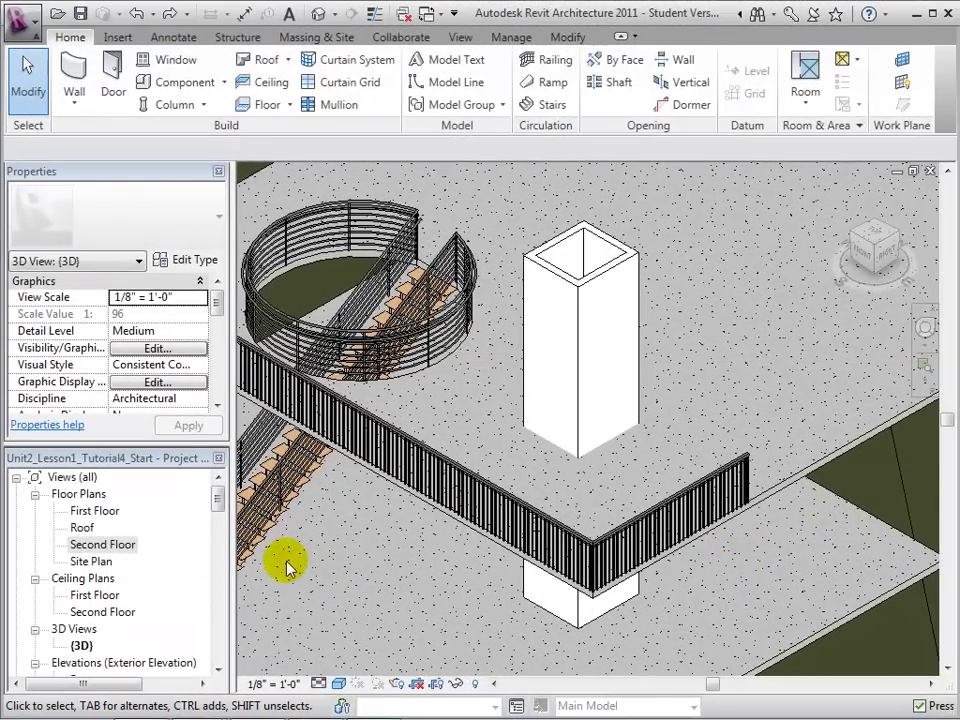
double_click(97, 547)
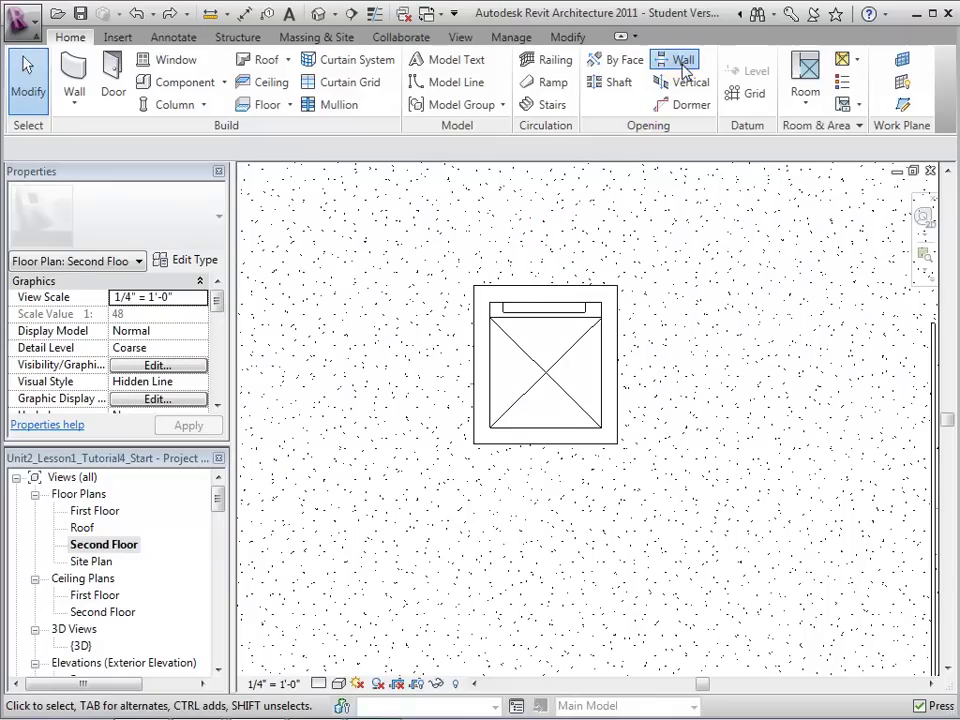
Step: Cut a rectangular doorway opening in the shaft's front wall at second-floor level
left_click(676, 60)
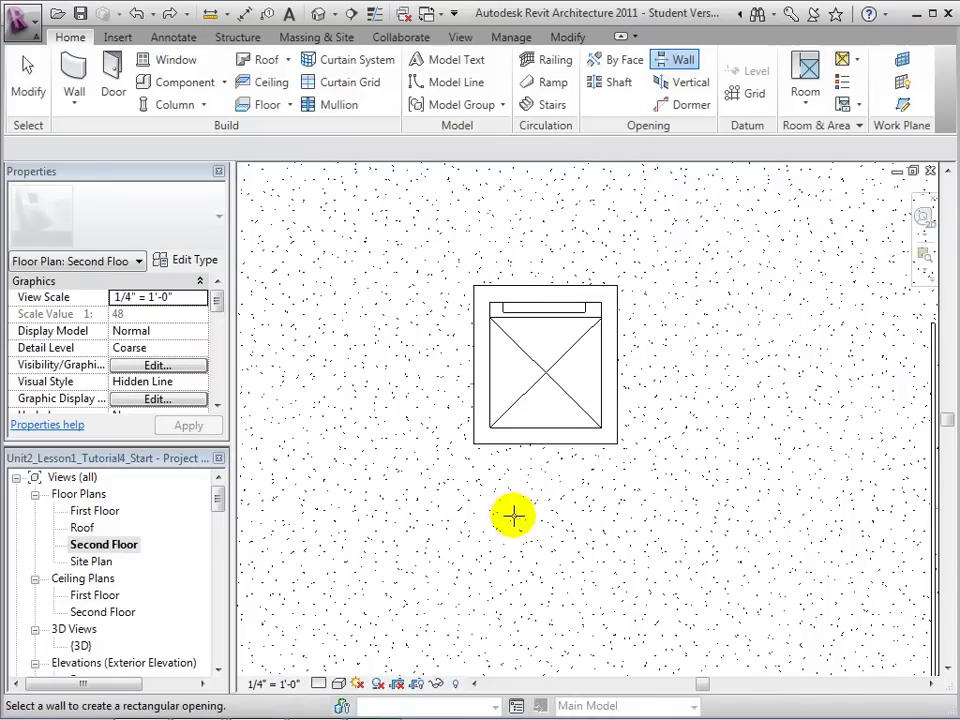
left_click(540, 442)
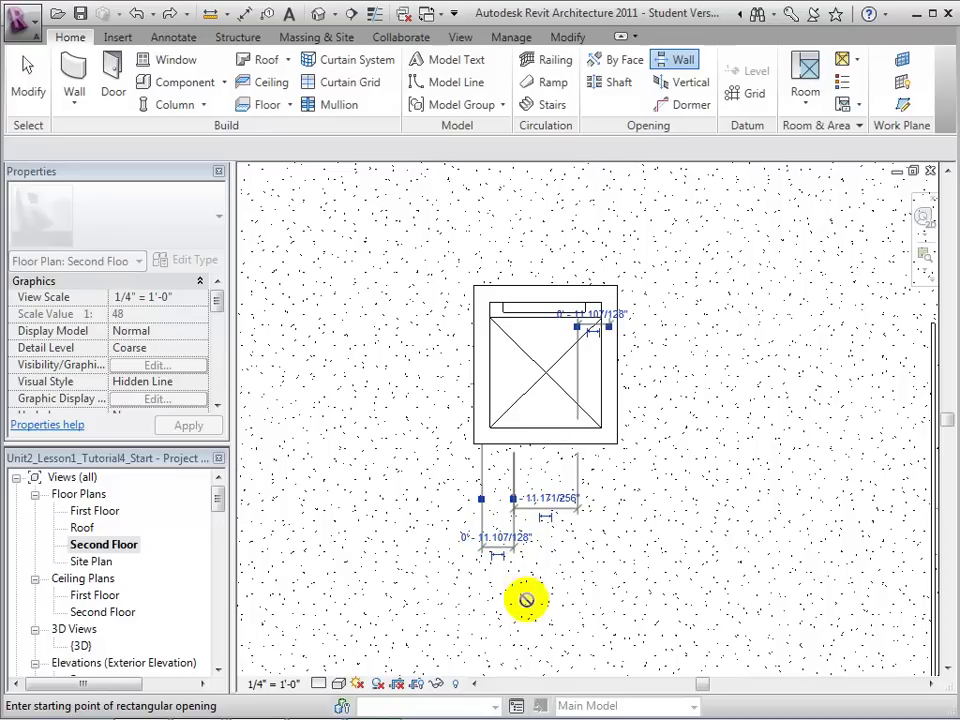
left_click(498, 435)
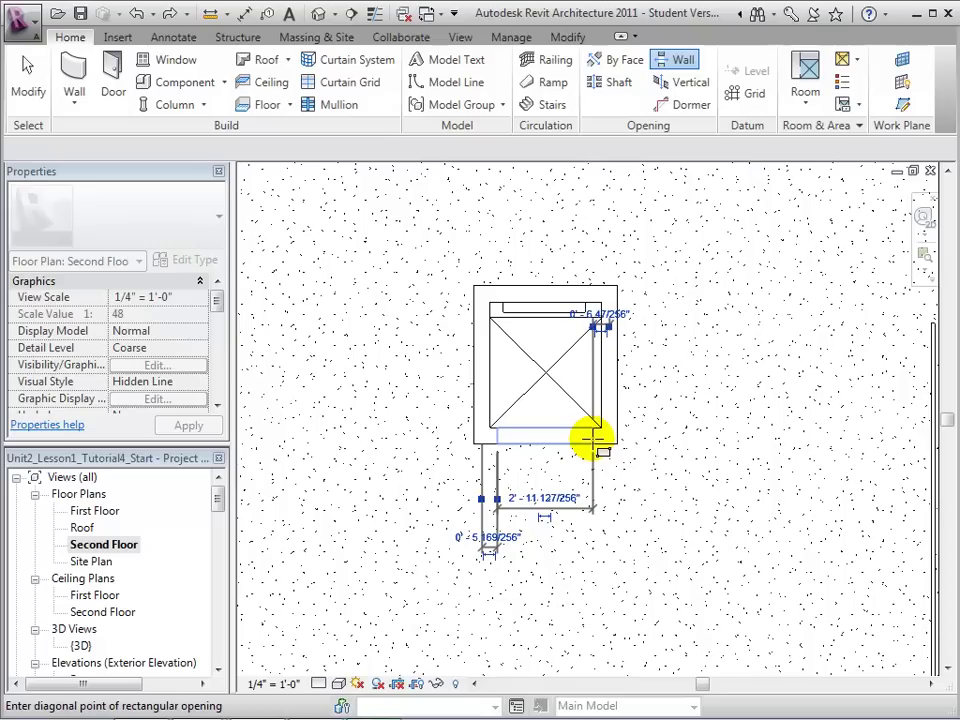
left_click(594, 437)
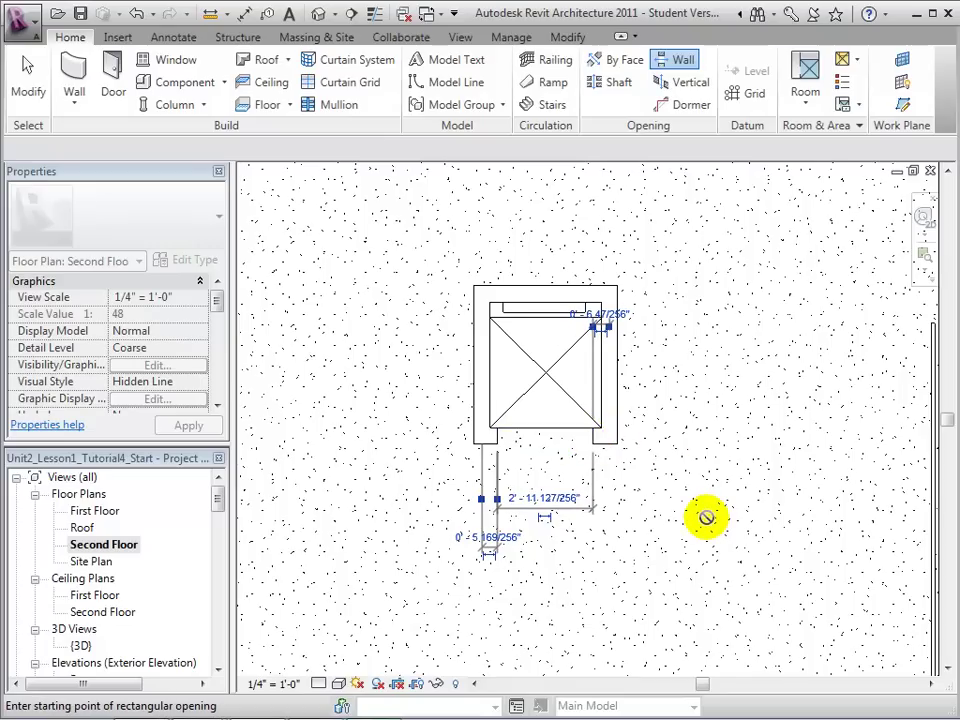
left_click(27, 80)
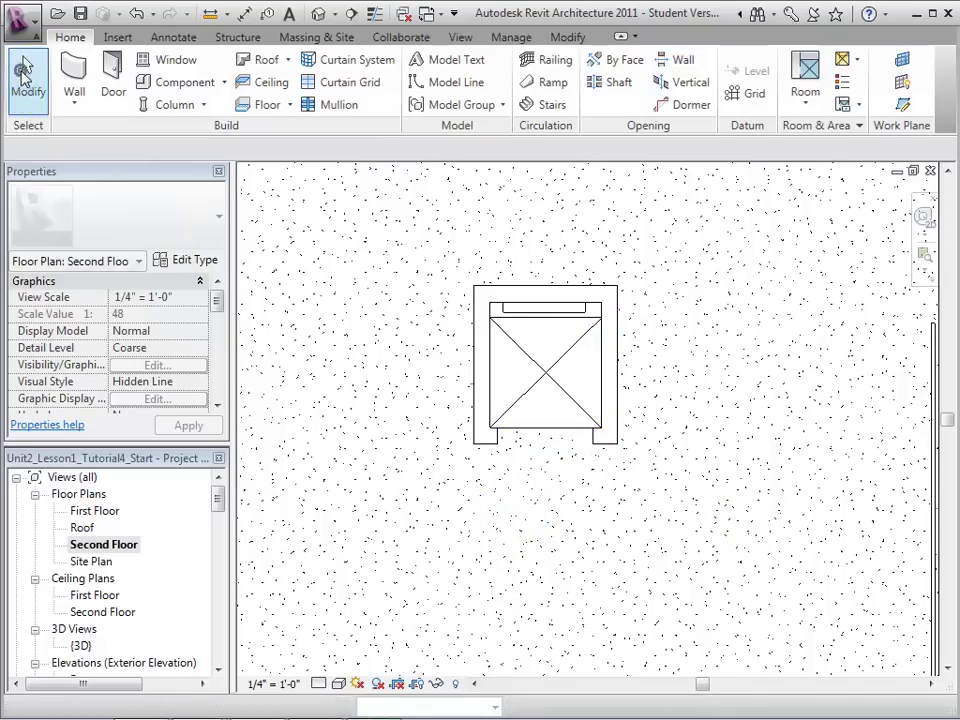
Step: Check the new doorway in 3D, then open the First Floor plan
left_click(548, 453)
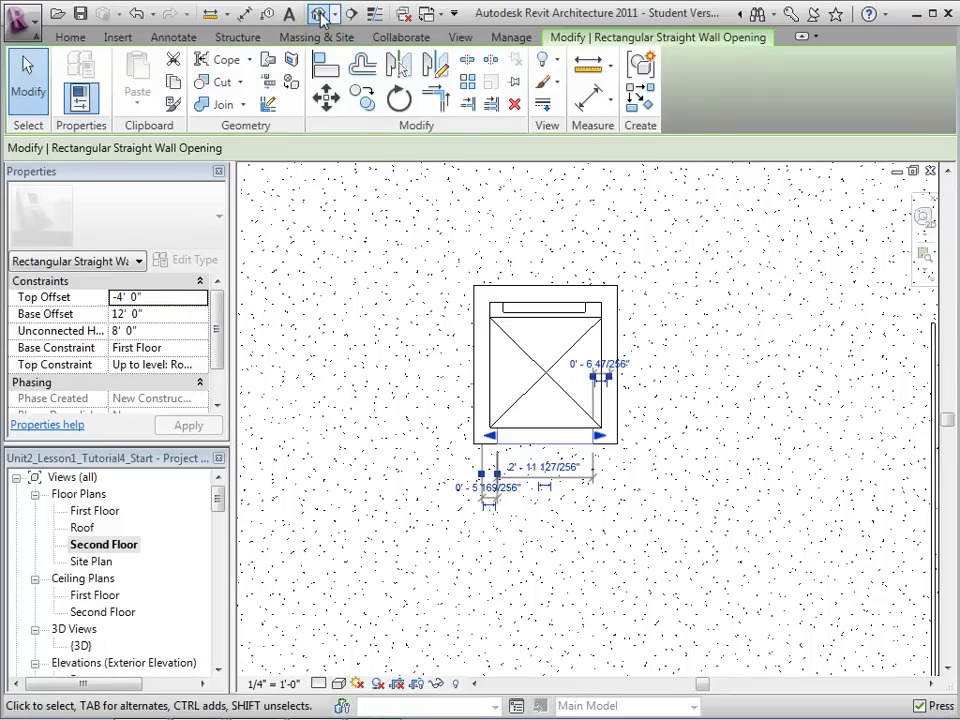
left_click(320, 14)
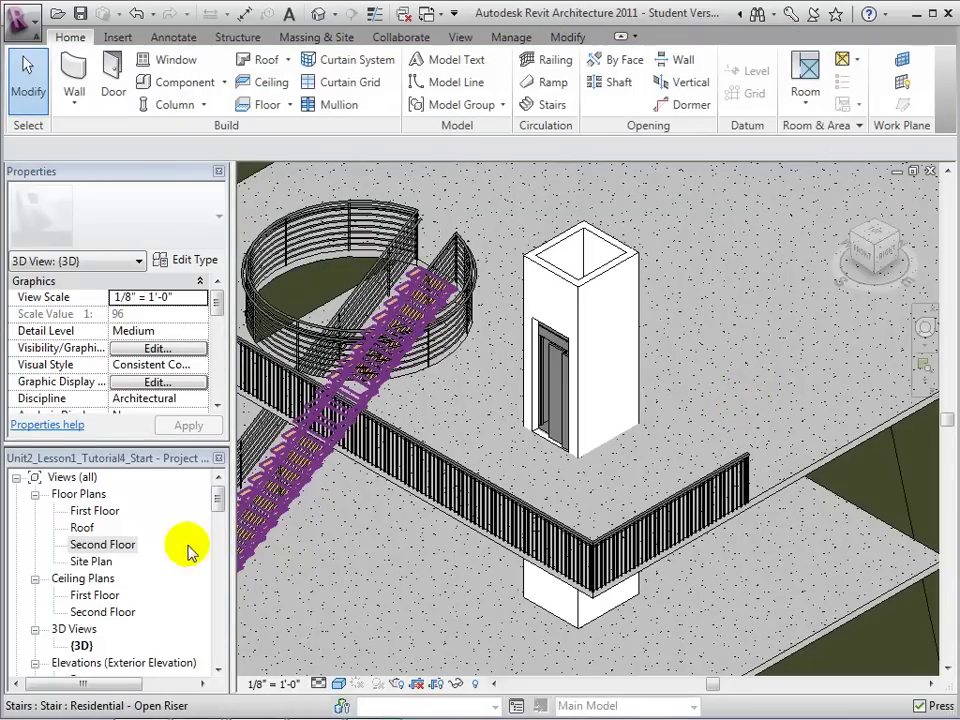
double_click(100, 511)
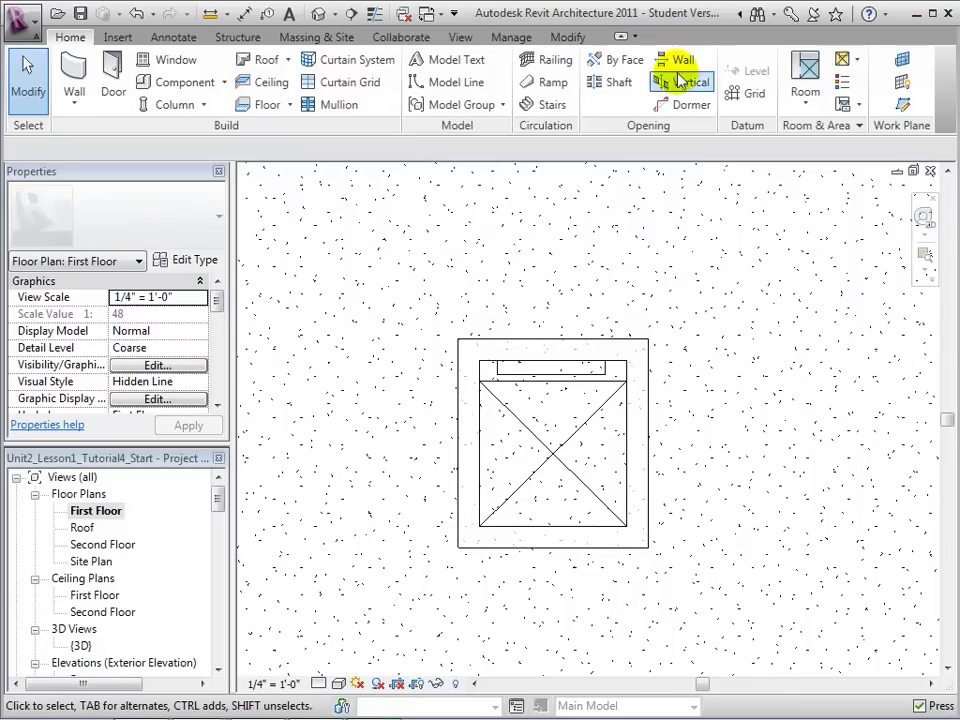
Step: Cut a matching doorway in the first-floor front shaft wall and view both openings in 3D
left_click(678, 60)
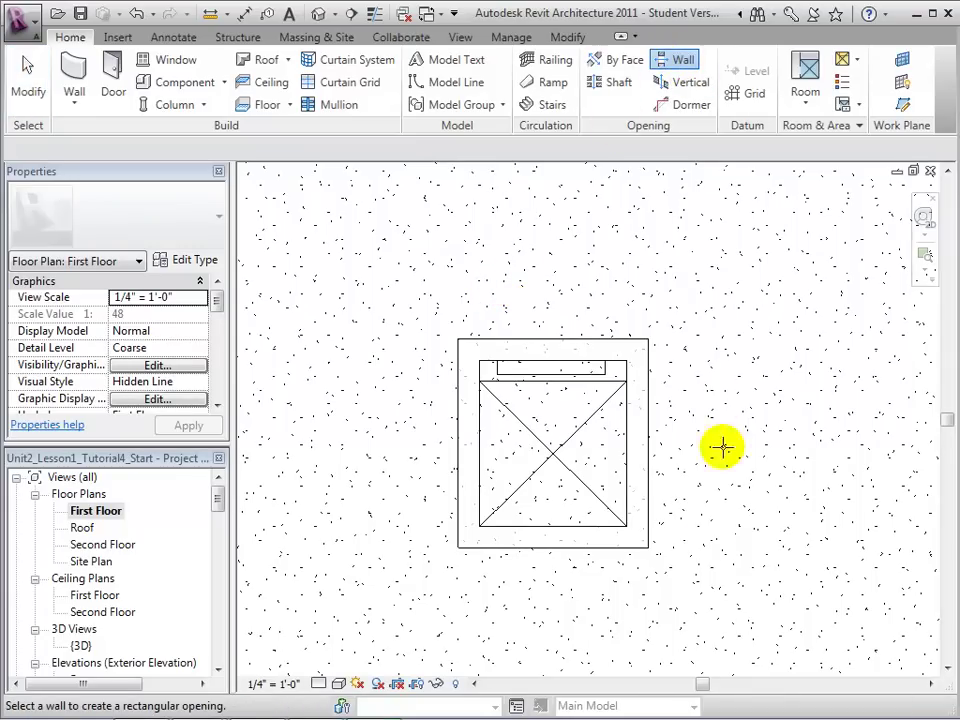
left_click(536, 550)
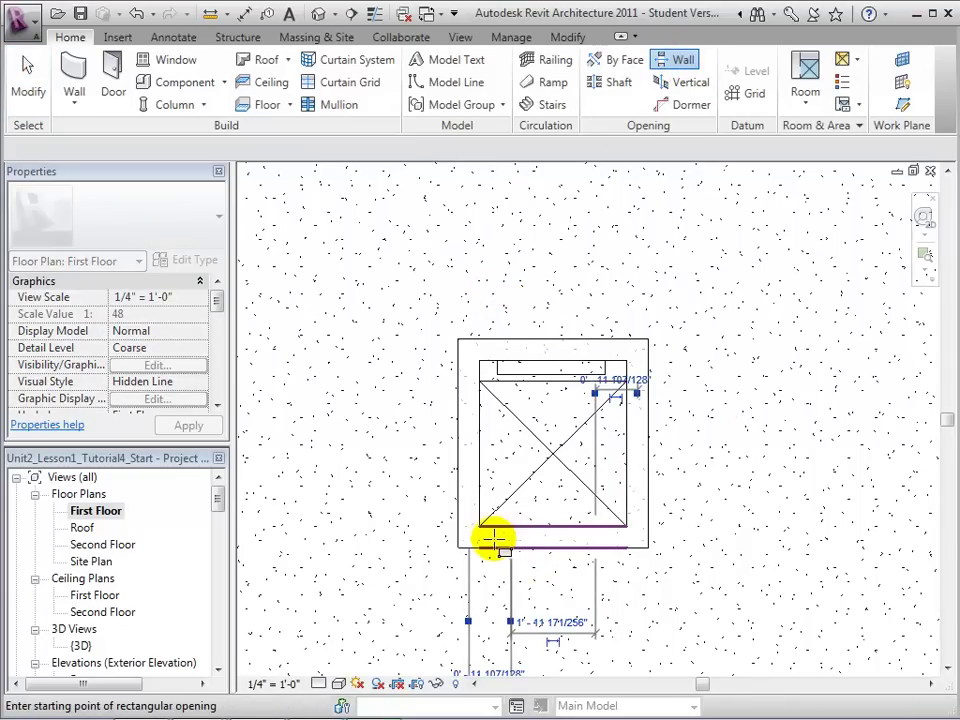
left_click(488, 541)
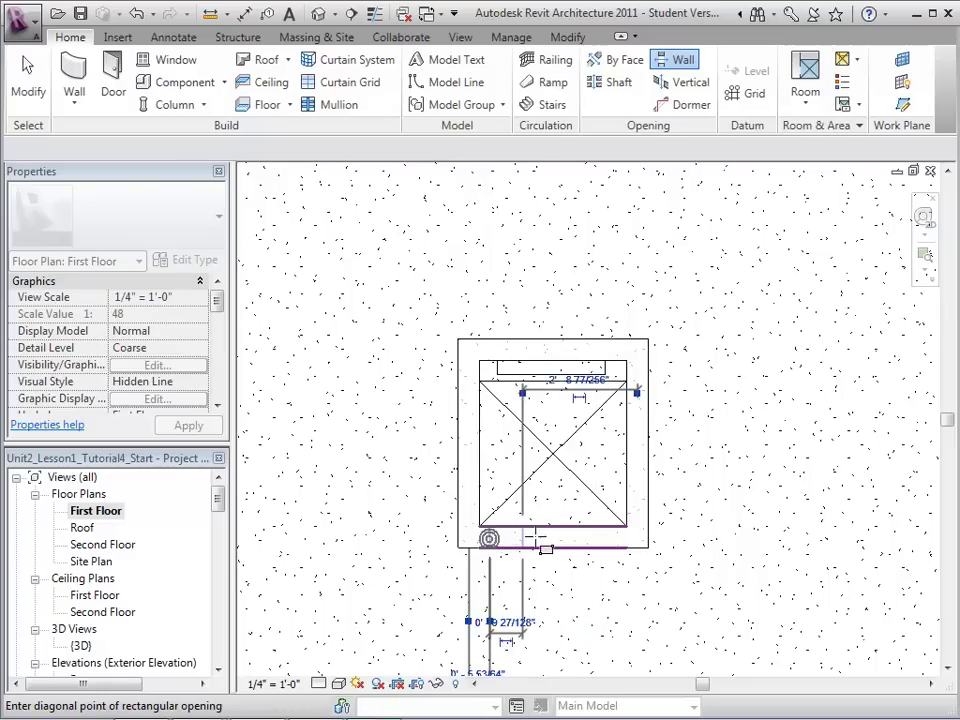
left_click(614, 535)
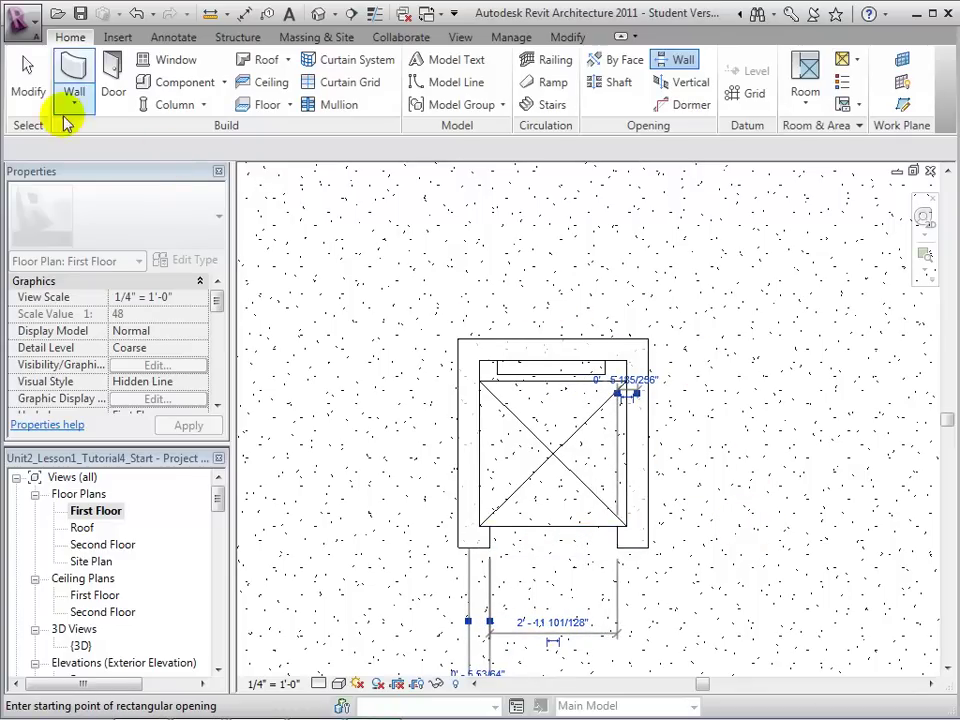
left_click(30, 85)
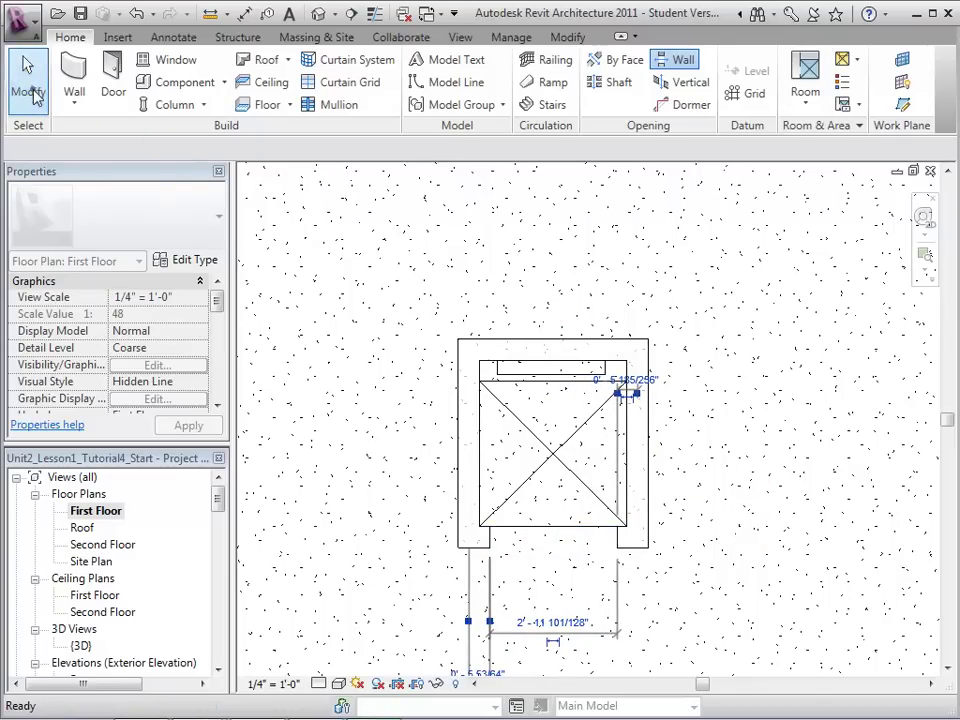
left_click(546, 546)
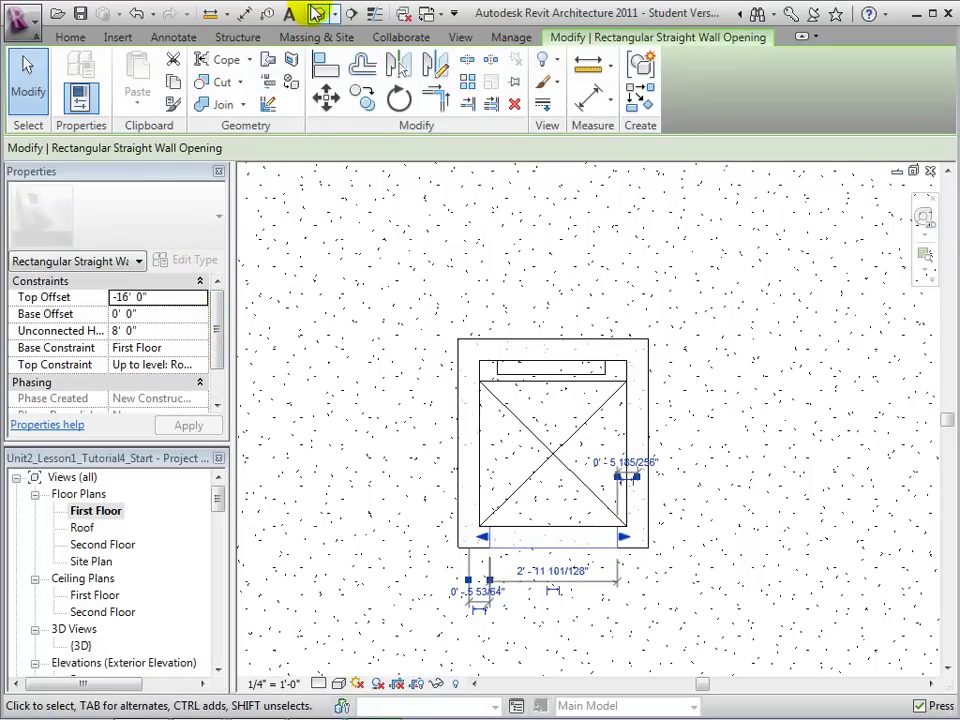
left_click(316, 14)
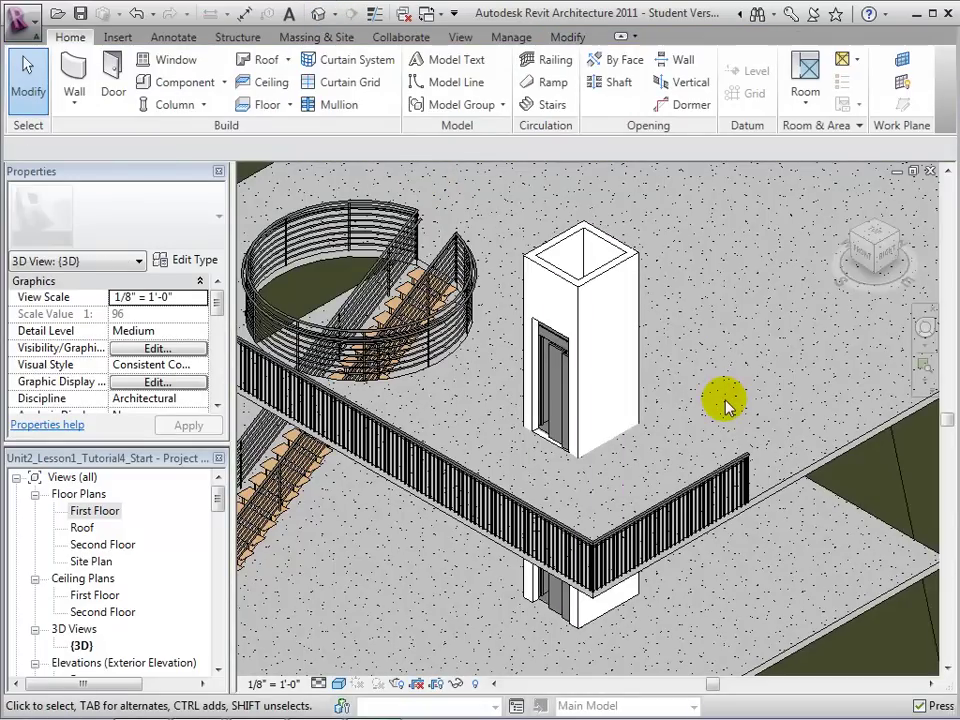